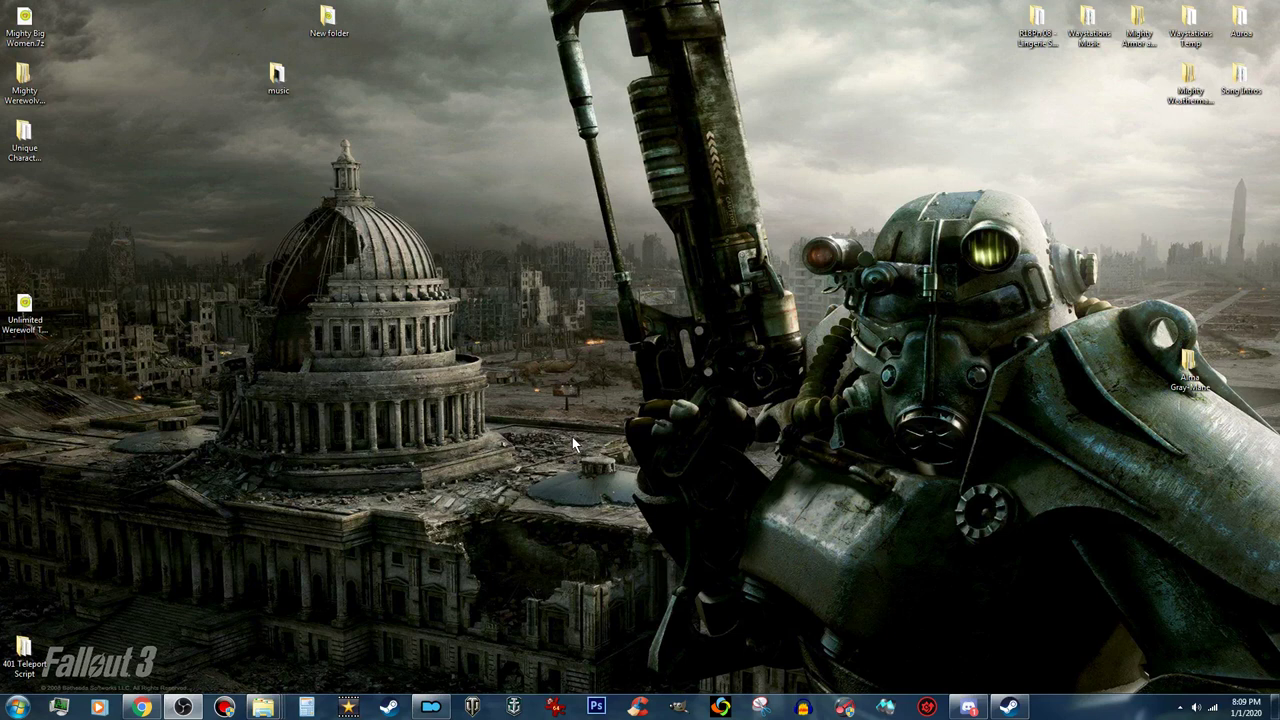
# Restore the Chrome window showing the Audacity homepage at audacityteam.org
pyautogui.click(143, 708)
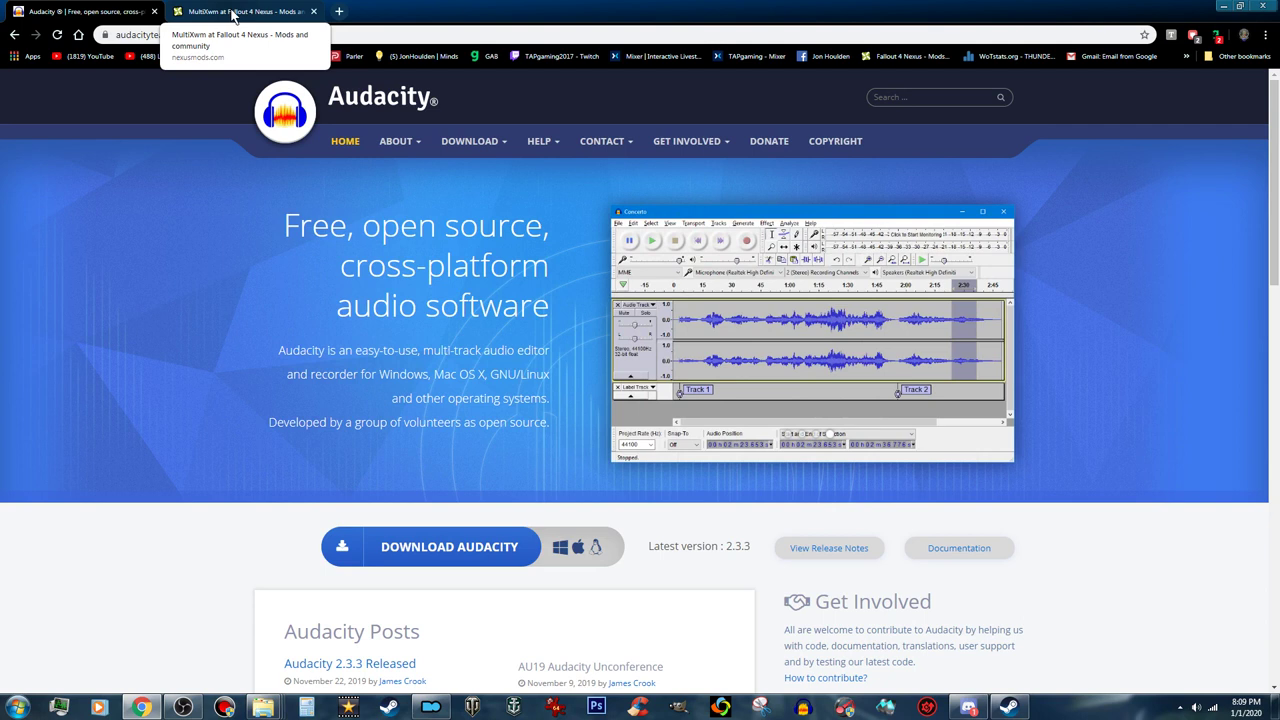
# Browse the MultiXwm mod's Files listing on Nexus Mods, then minimize the browser
pyautogui.click(233, 12)
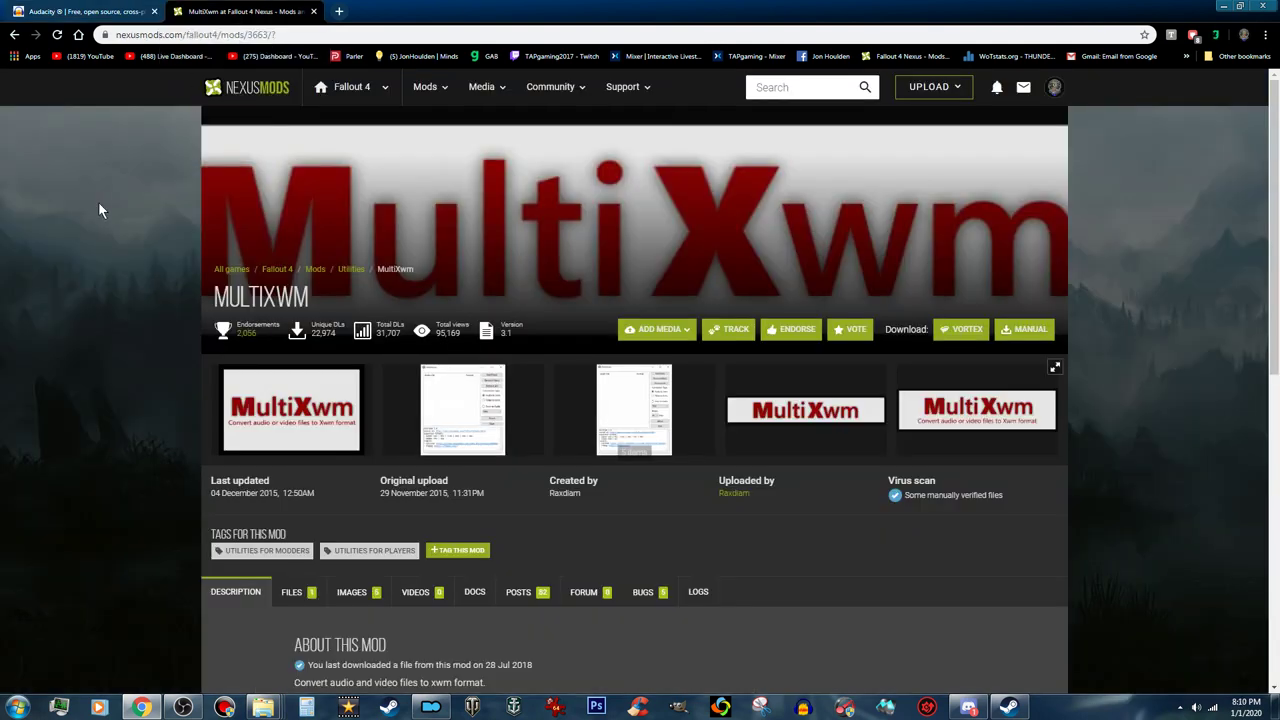
pyautogui.click(292, 592)
pyautogui.scroll(-2, 144, 551)
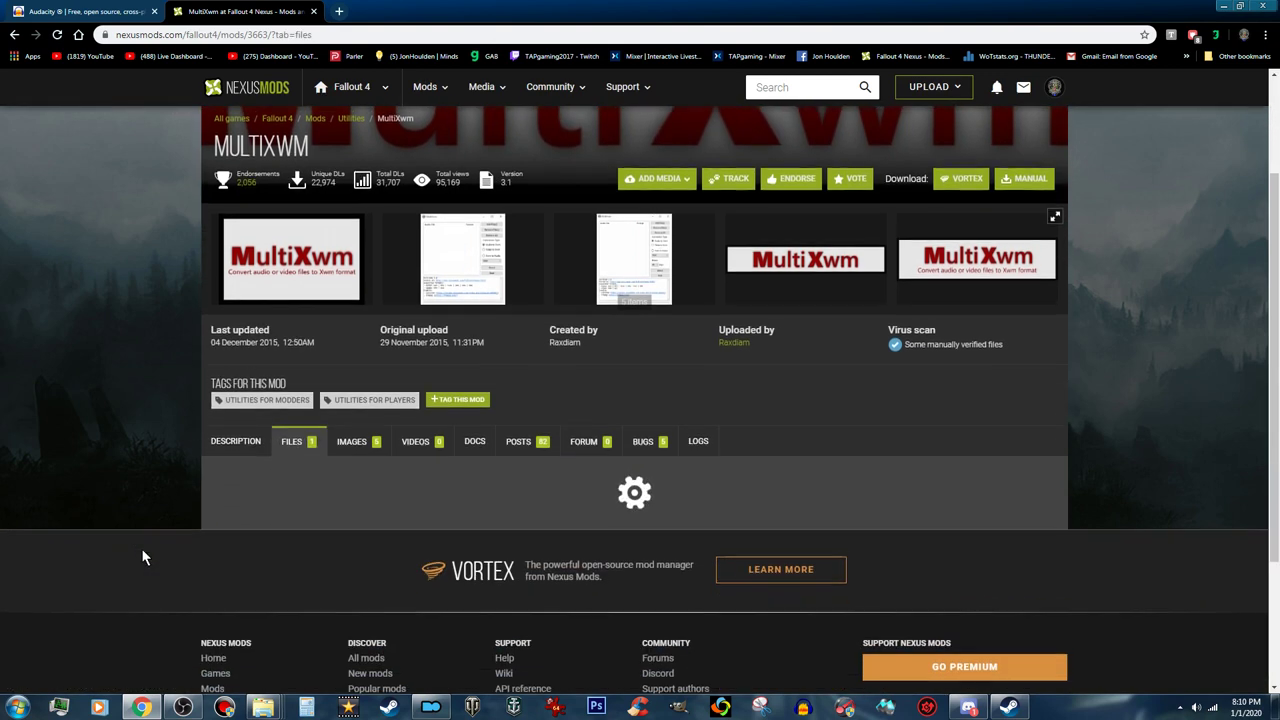
pyautogui.scroll(-1, 110, 523)
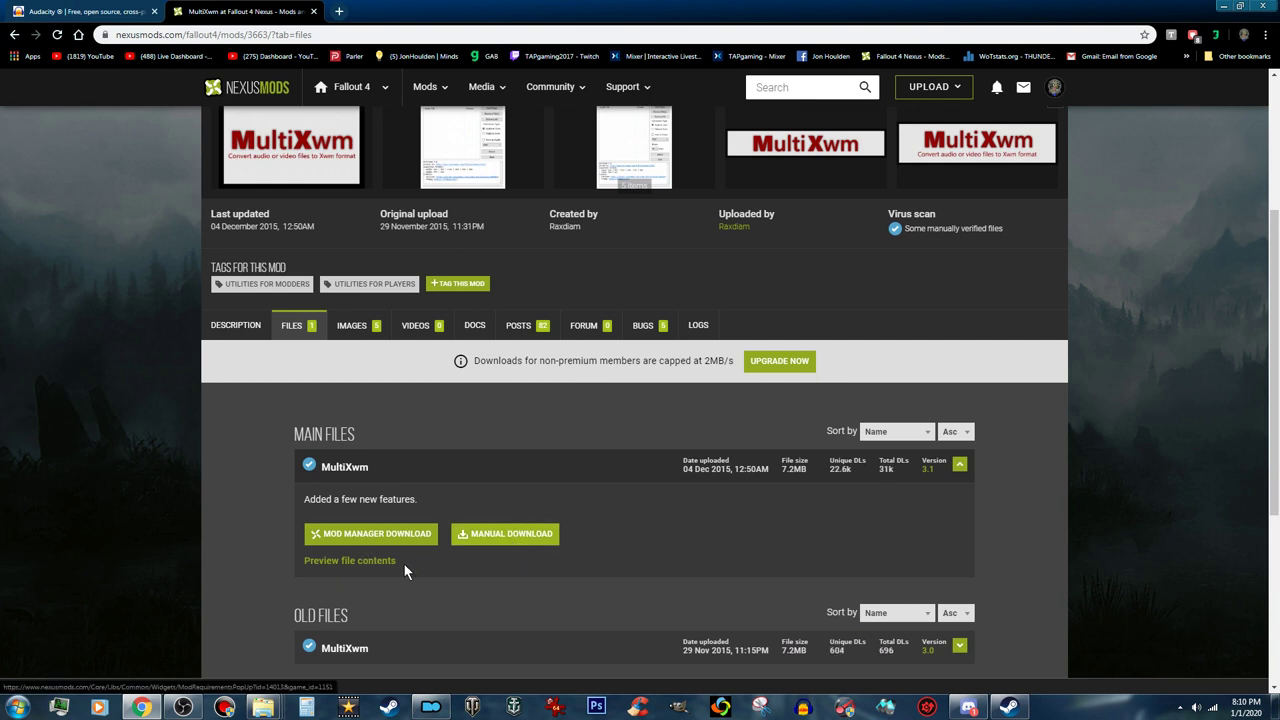
pyautogui.scroll(1, 142, 451)
pyautogui.scroll(1, 142, 451)
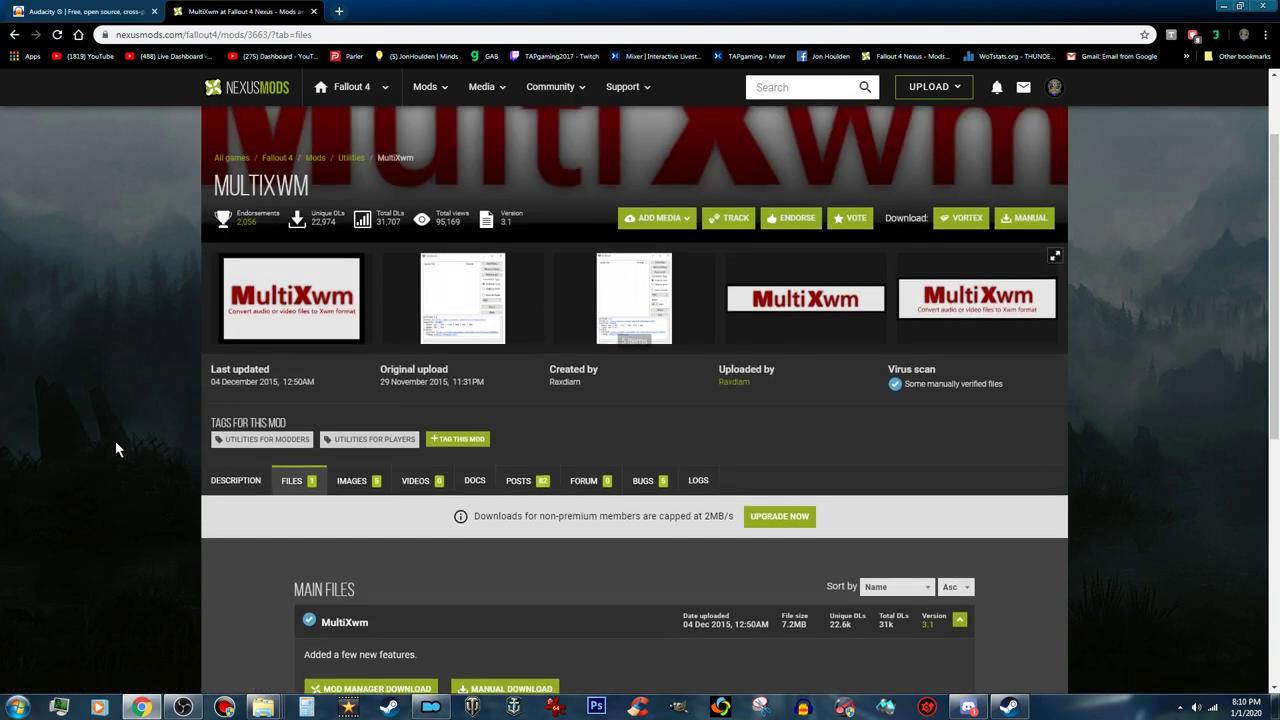
pyautogui.scroll(1, 112, 439)
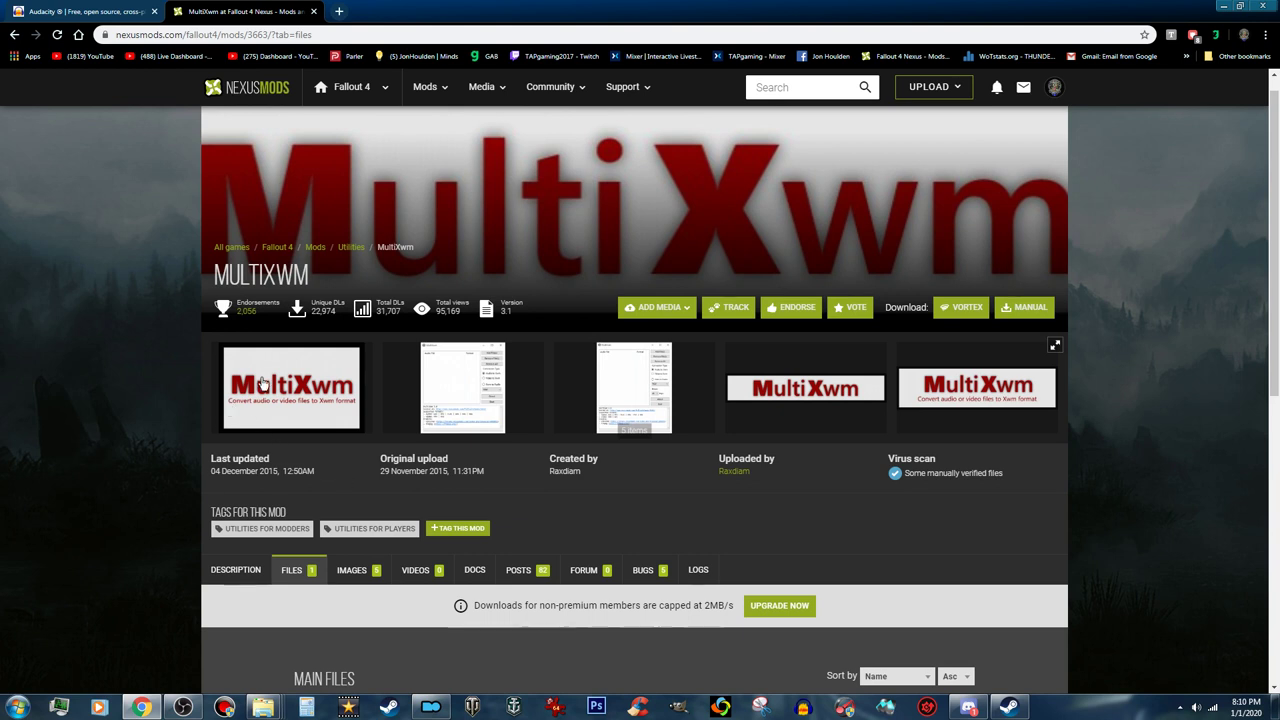
pyautogui.click(1222, 7)
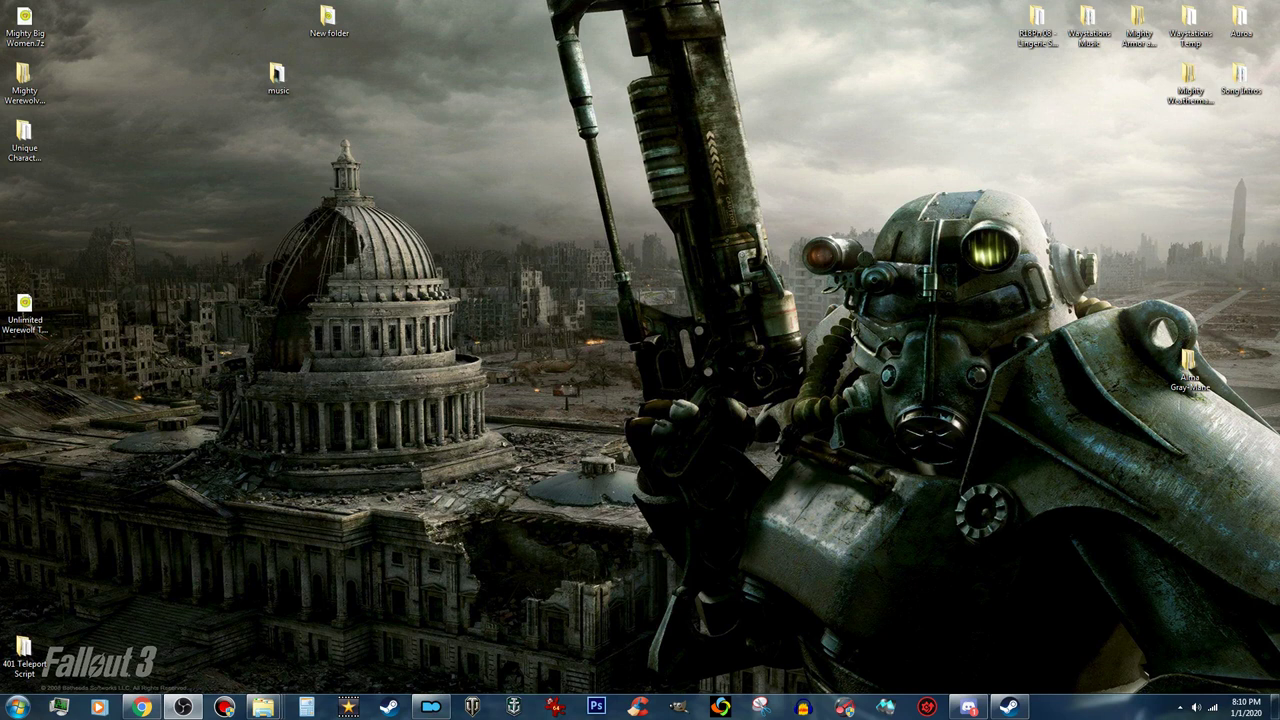
# Point Explorer at the folder holding Valhalla Music, shift the window left, and minimize it
pyautogui.moveTo(258, 712)
pyautogui.click(289, 660)
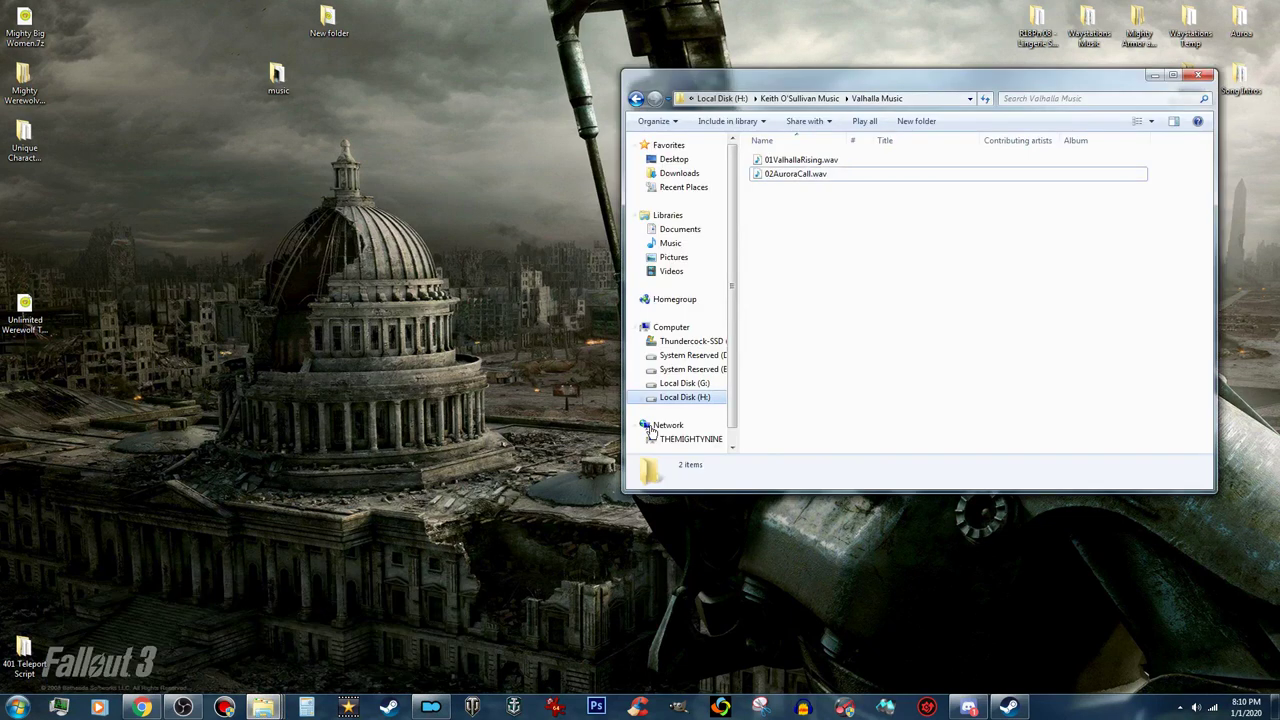
pyautogui.click(821, 100)
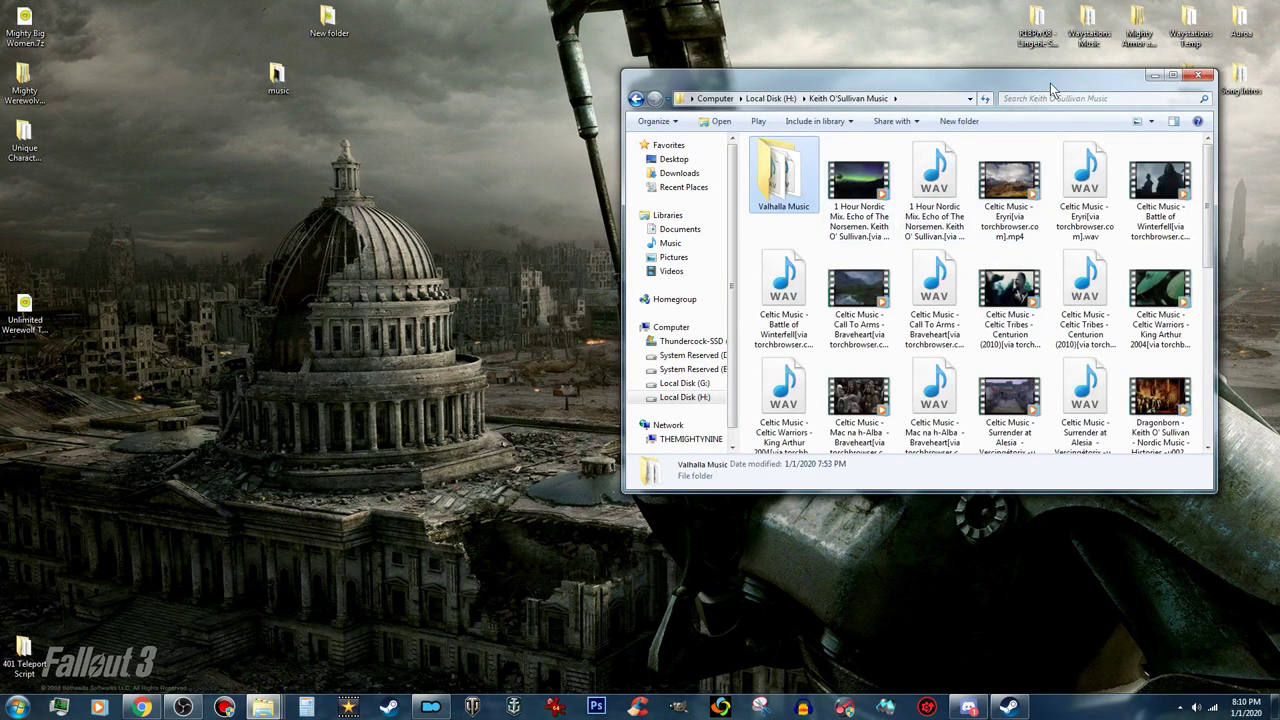
pyautogui.moveTo(1050, 83); pyautogui.dragTo(872, 100)
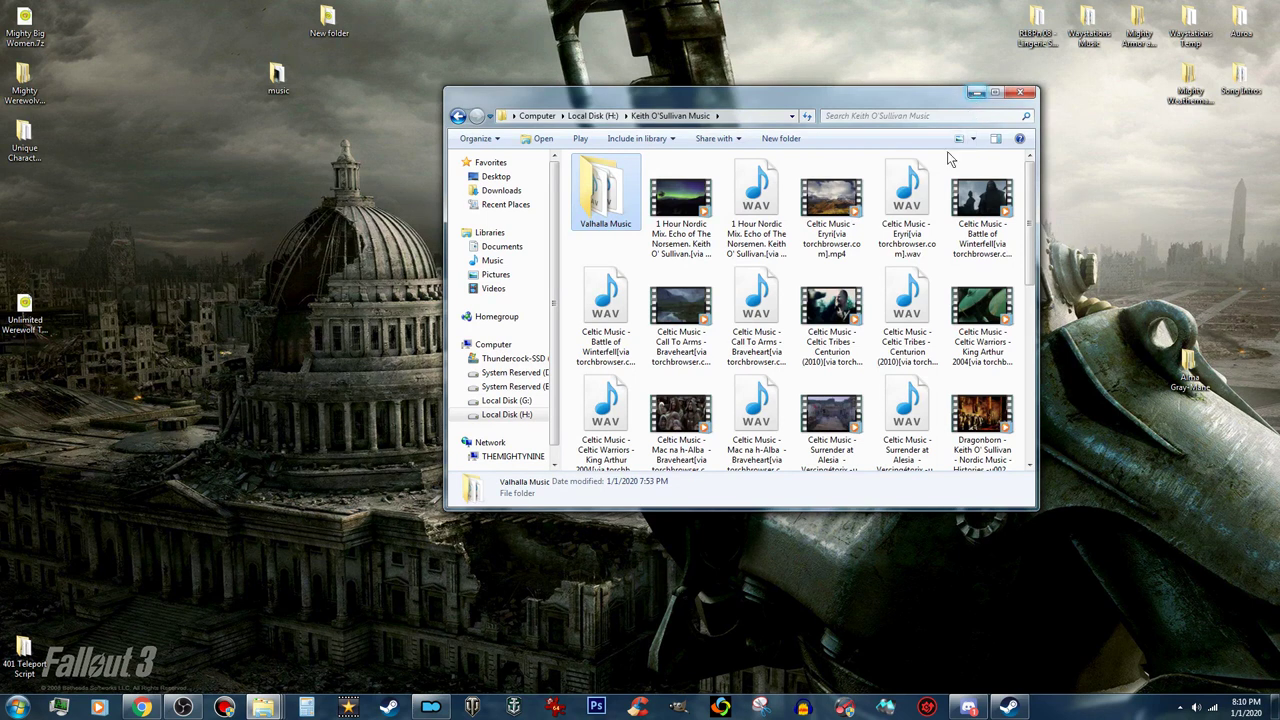
pyautogui.click(975, 93)
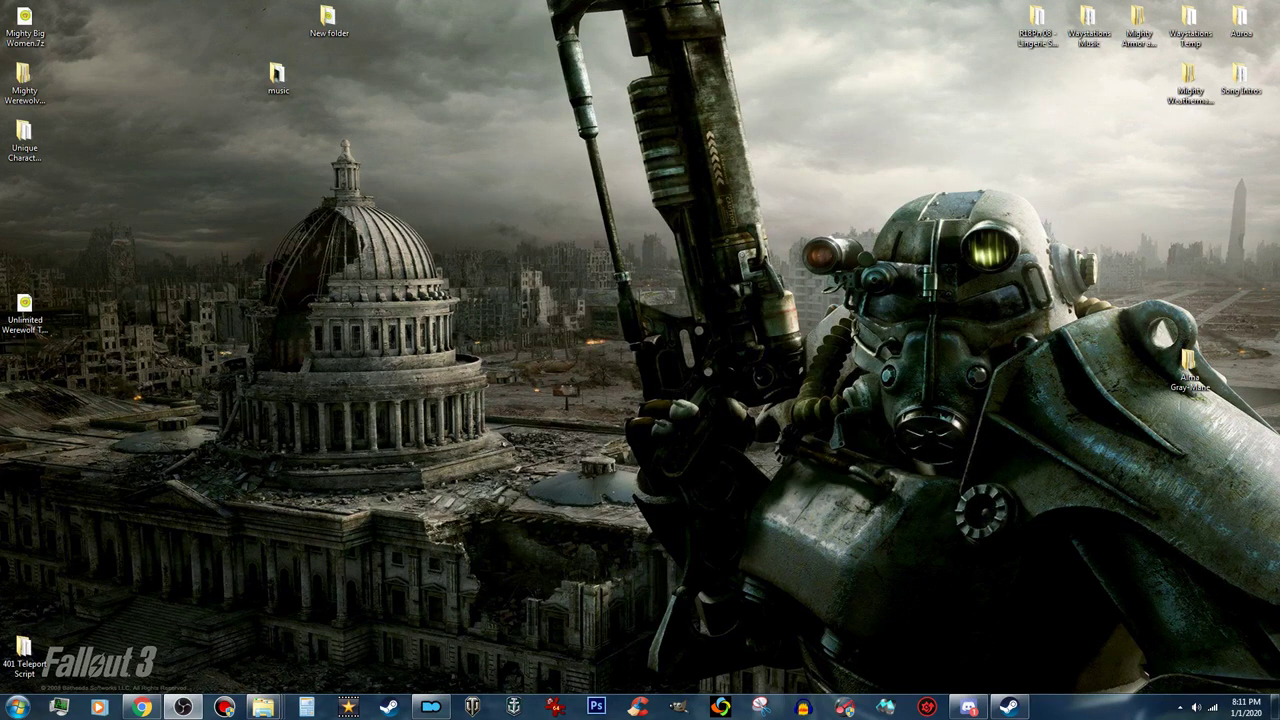
# Restore Audacity and drag the Dragonborn WAV from the music folder into it
pyautogui.click(802, 707)
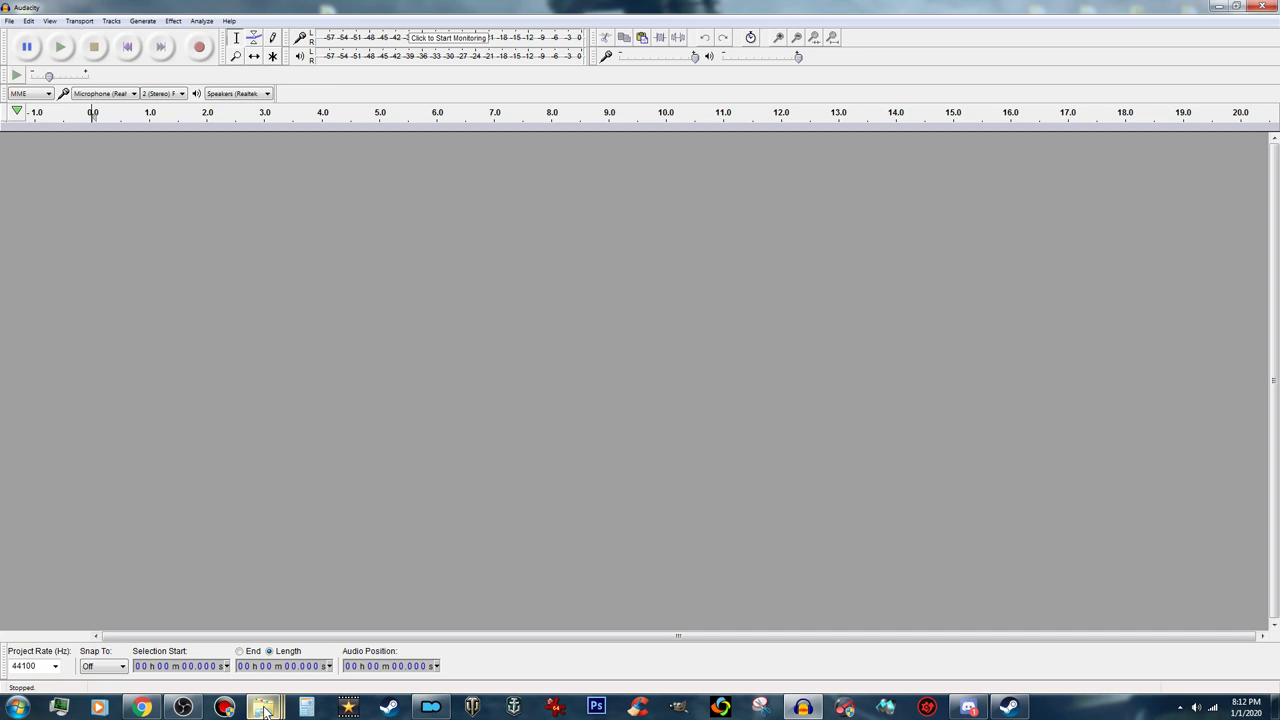
pyautogui.moveTo(263, 709)
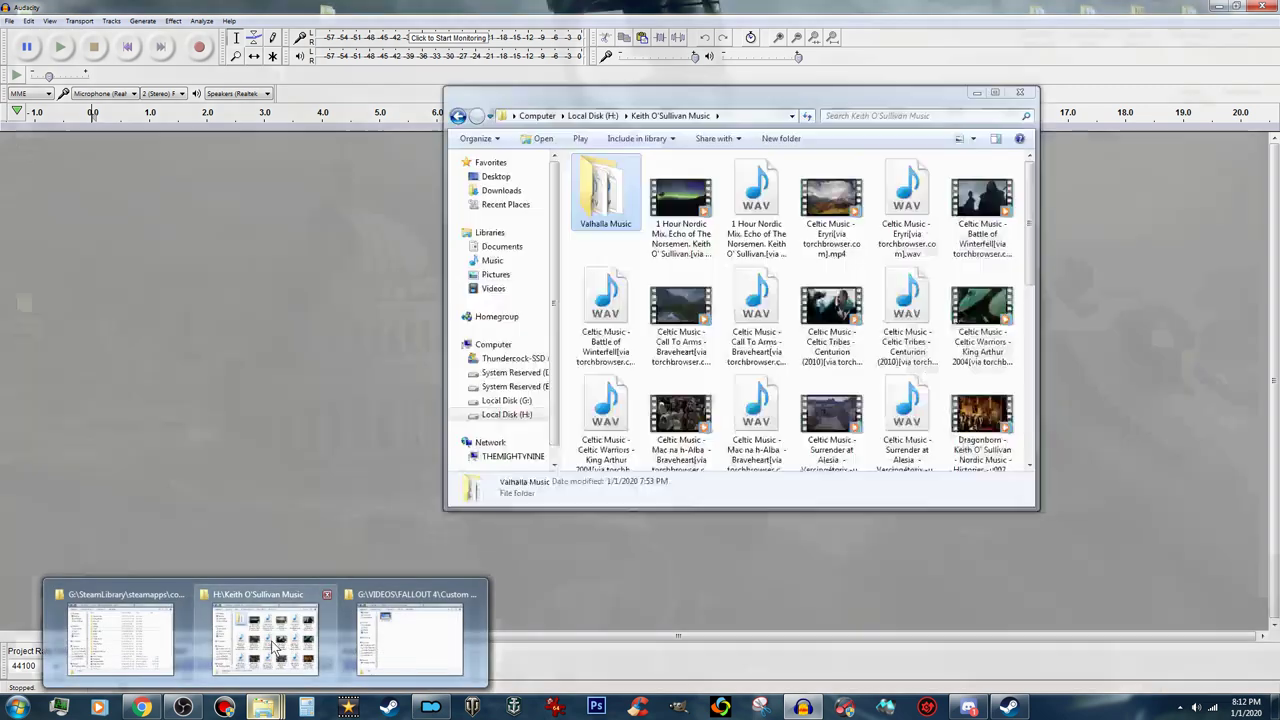
pyautogui.click(414, 611)
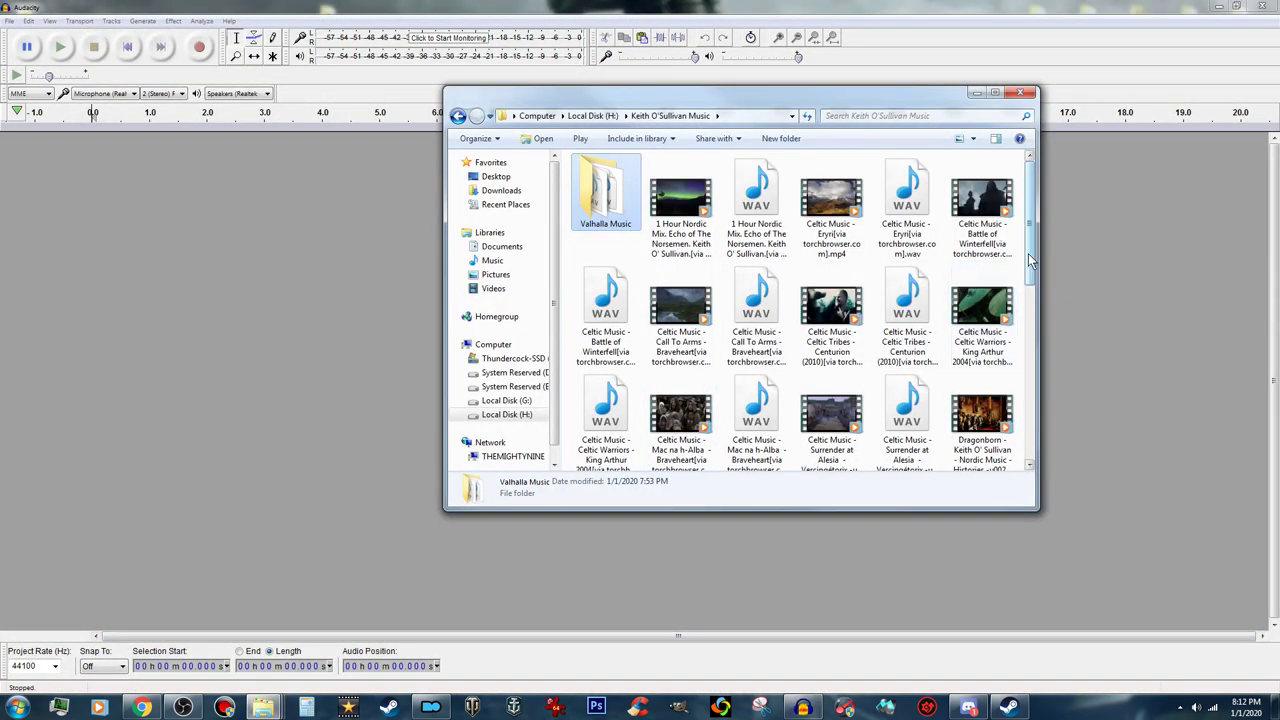
pyautogui.moveTo(1028, 253); pyautogui.dragTo(1028, 316)
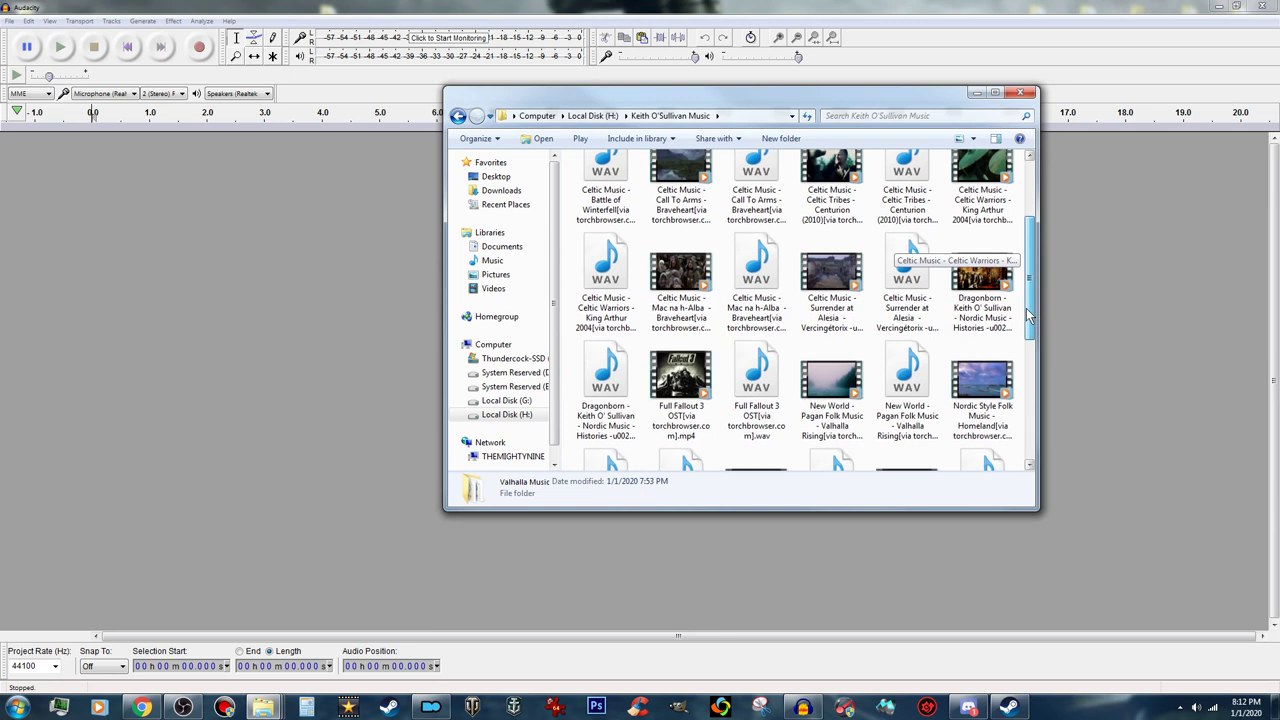
pyautogui.click(903, 263)
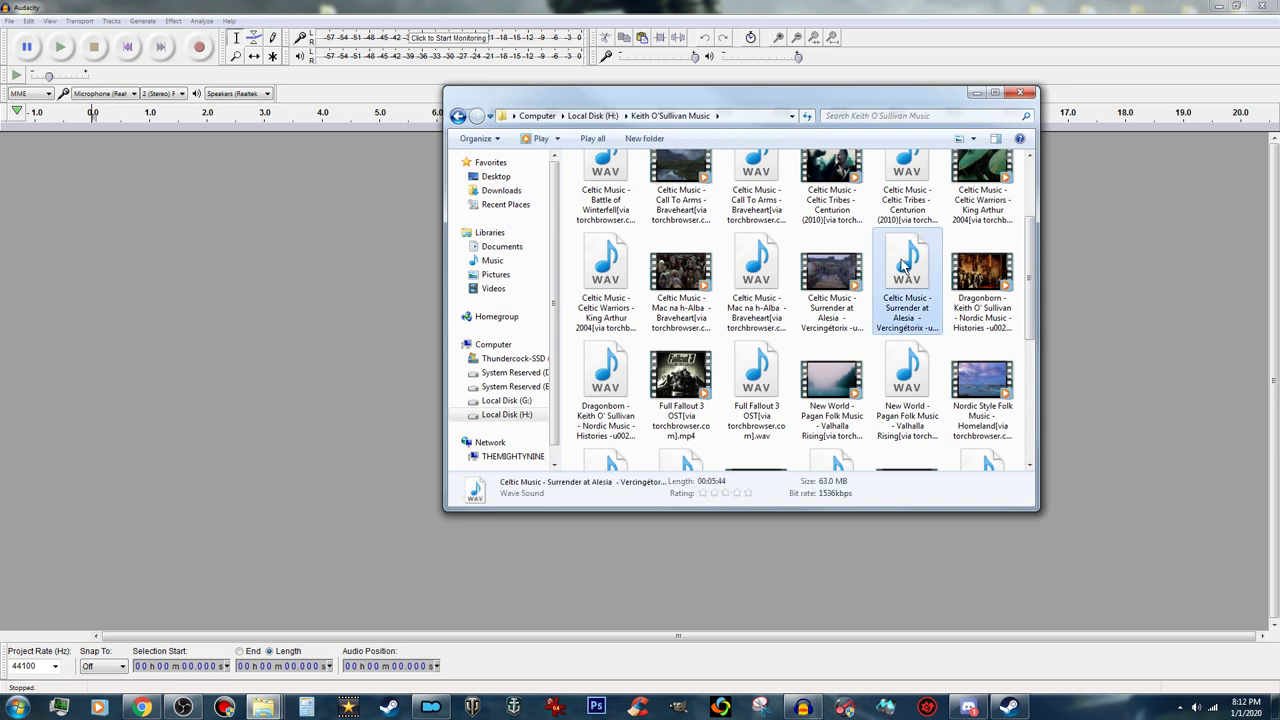
pyautogui.click(618, 385)
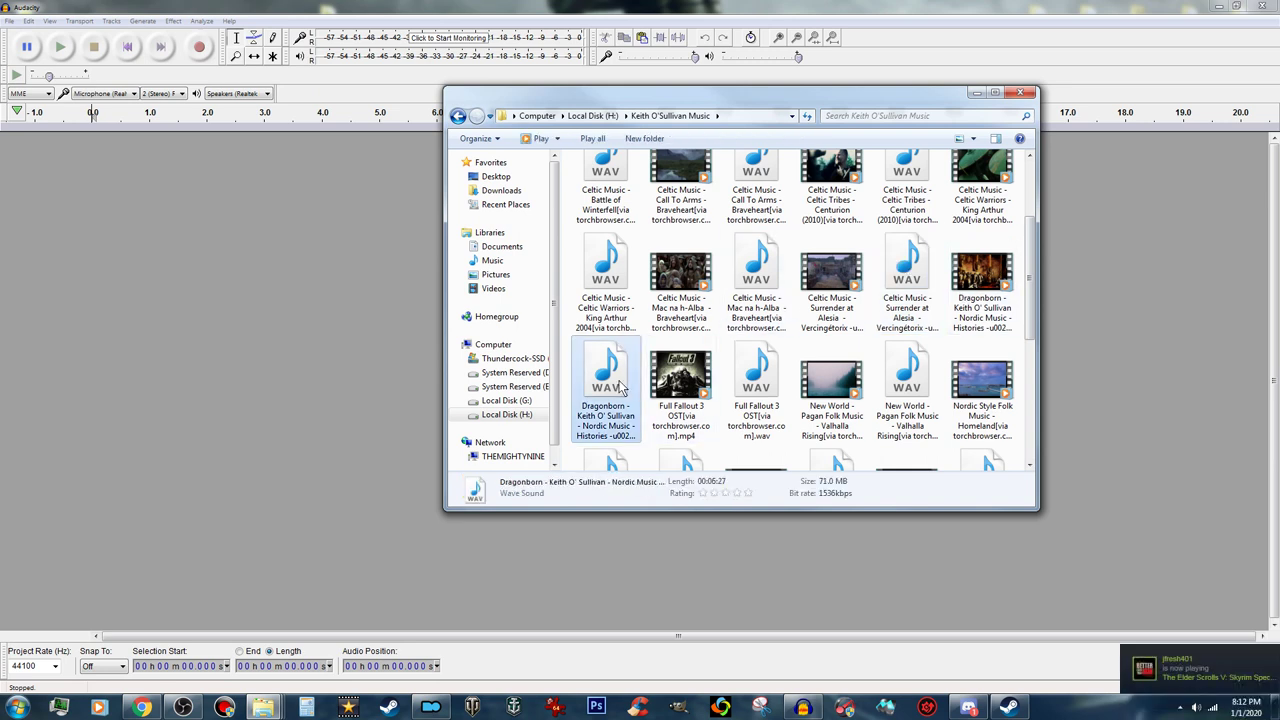
pyautogui.moveTo(613, 383); pyautogui.dragTo(265, 426)
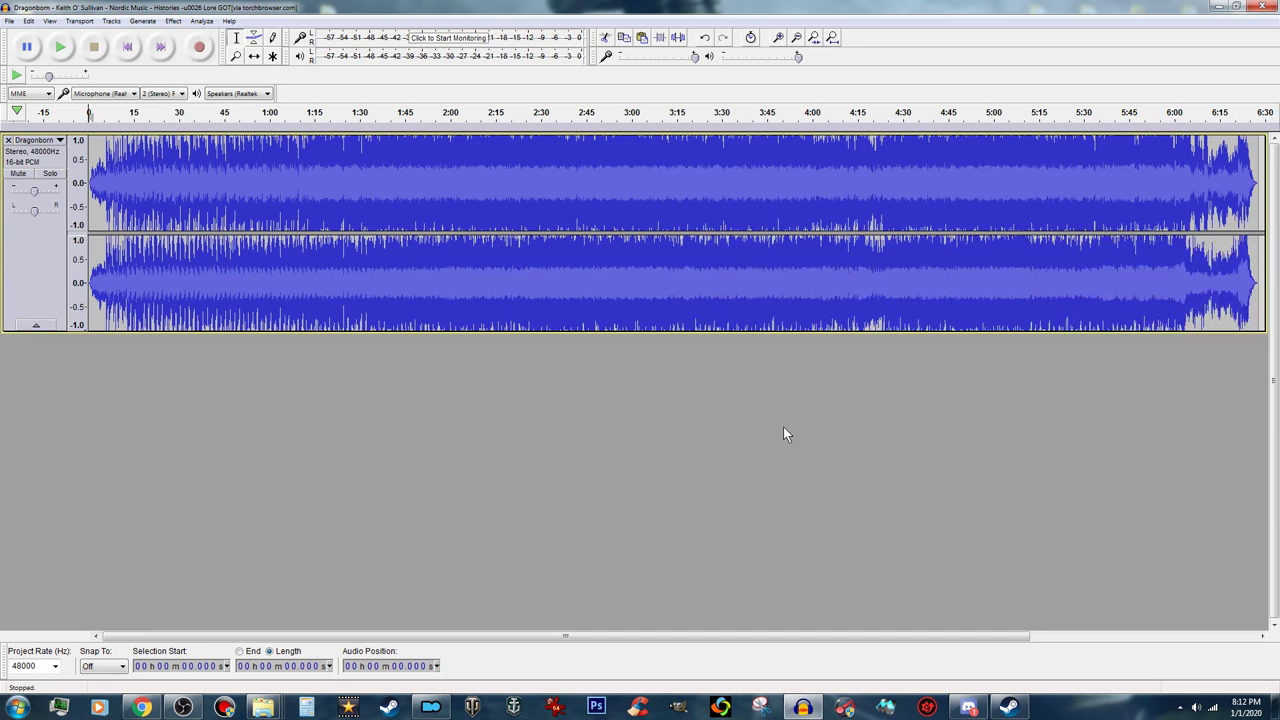
# Play the Dragonborn track briefly to preview it, then stop playback
pyautogui.click(9, 21)
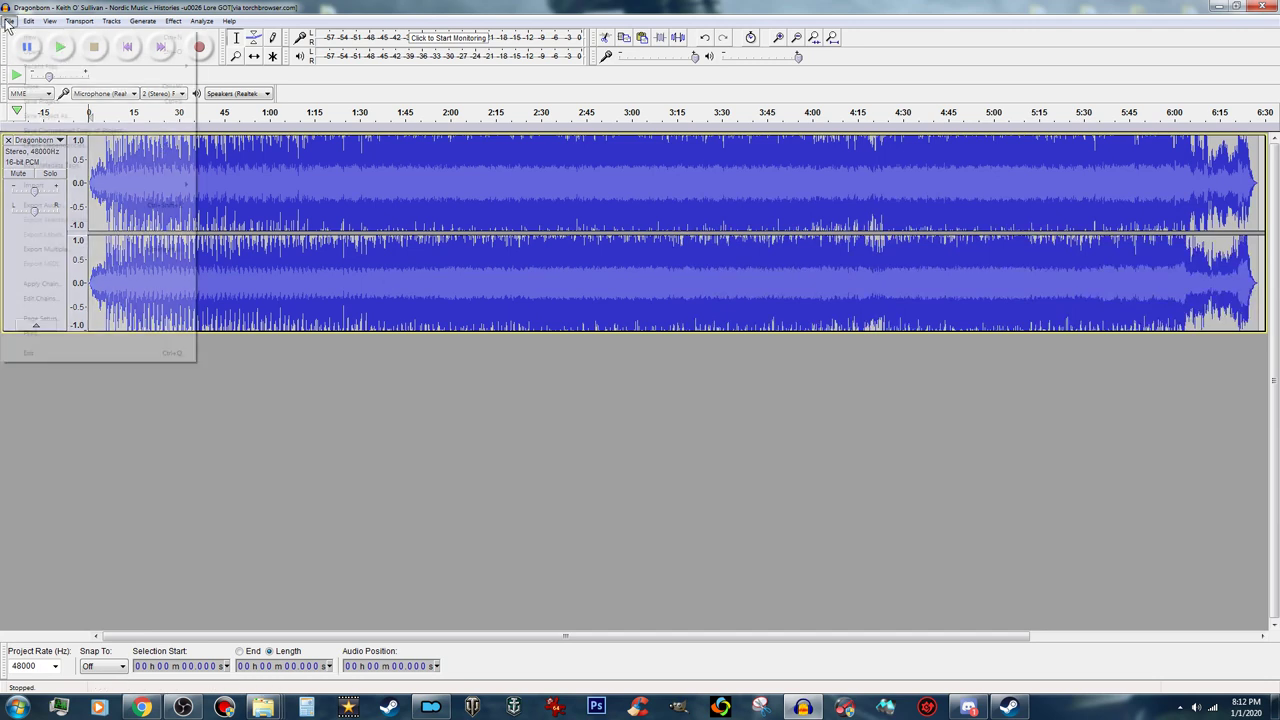
pyautogui.click(416, 8)
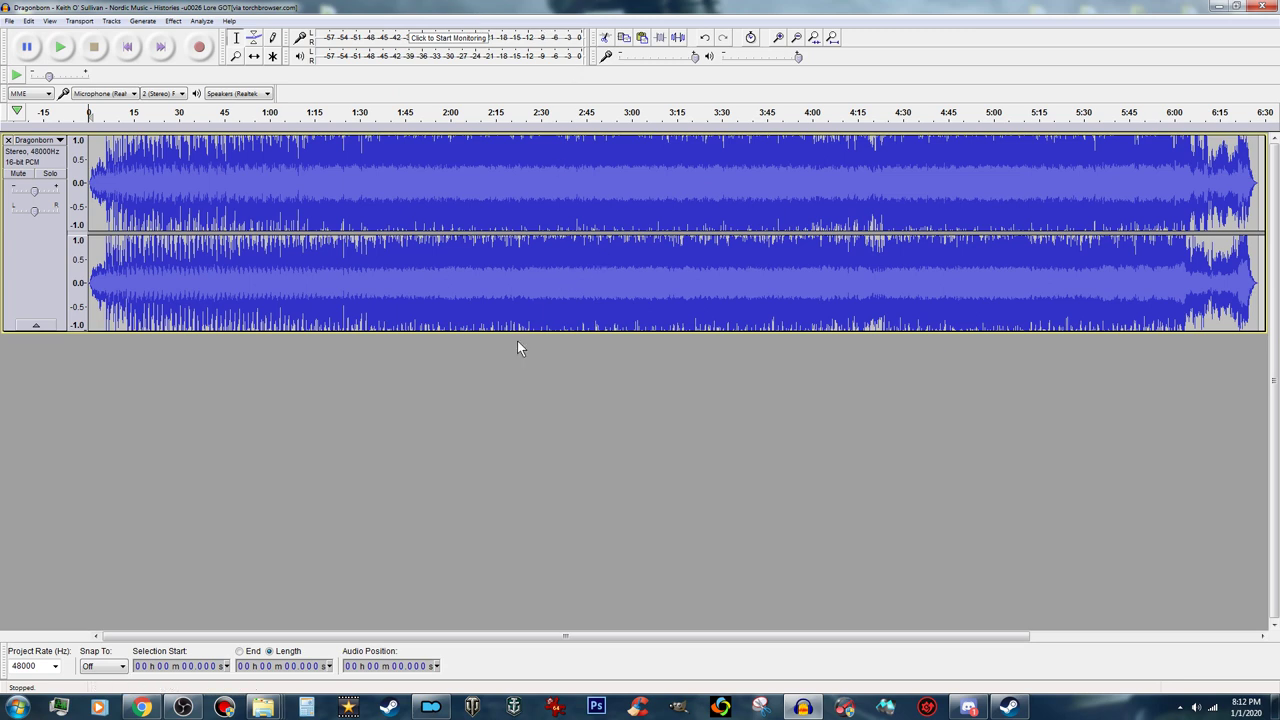
pyautogui.click(62, 47)
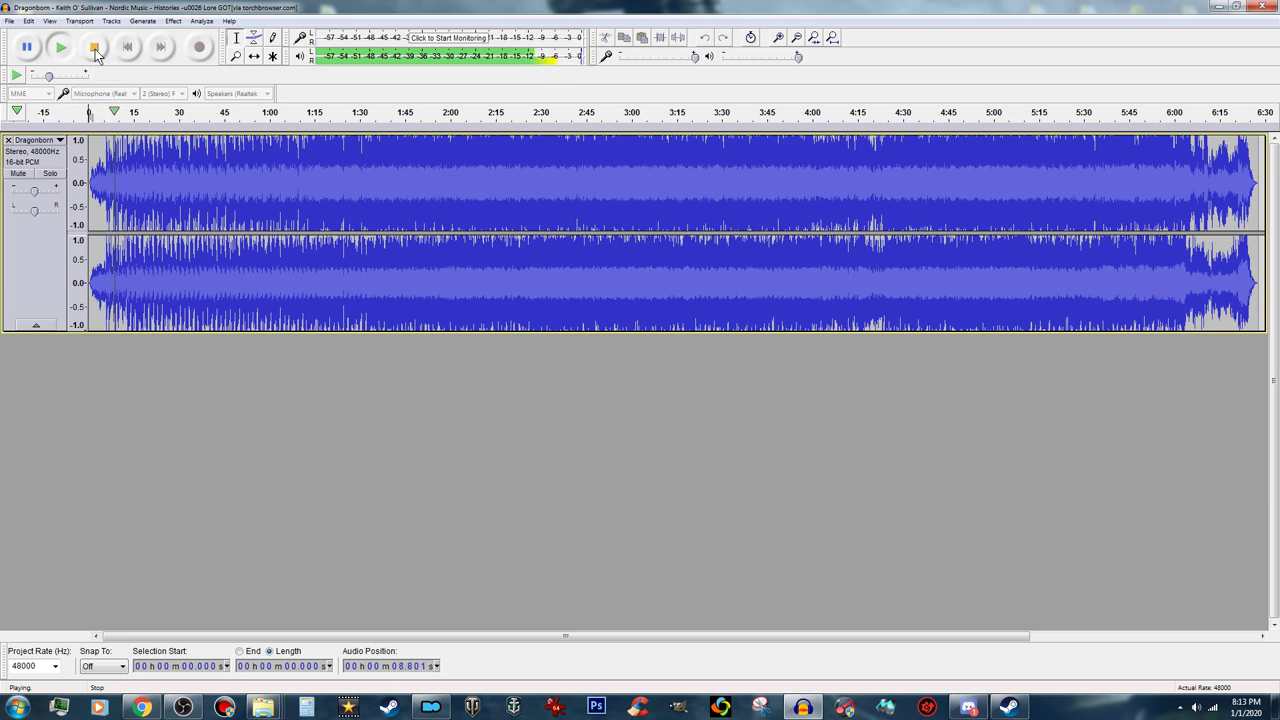
pyautogui.click(94, 47)
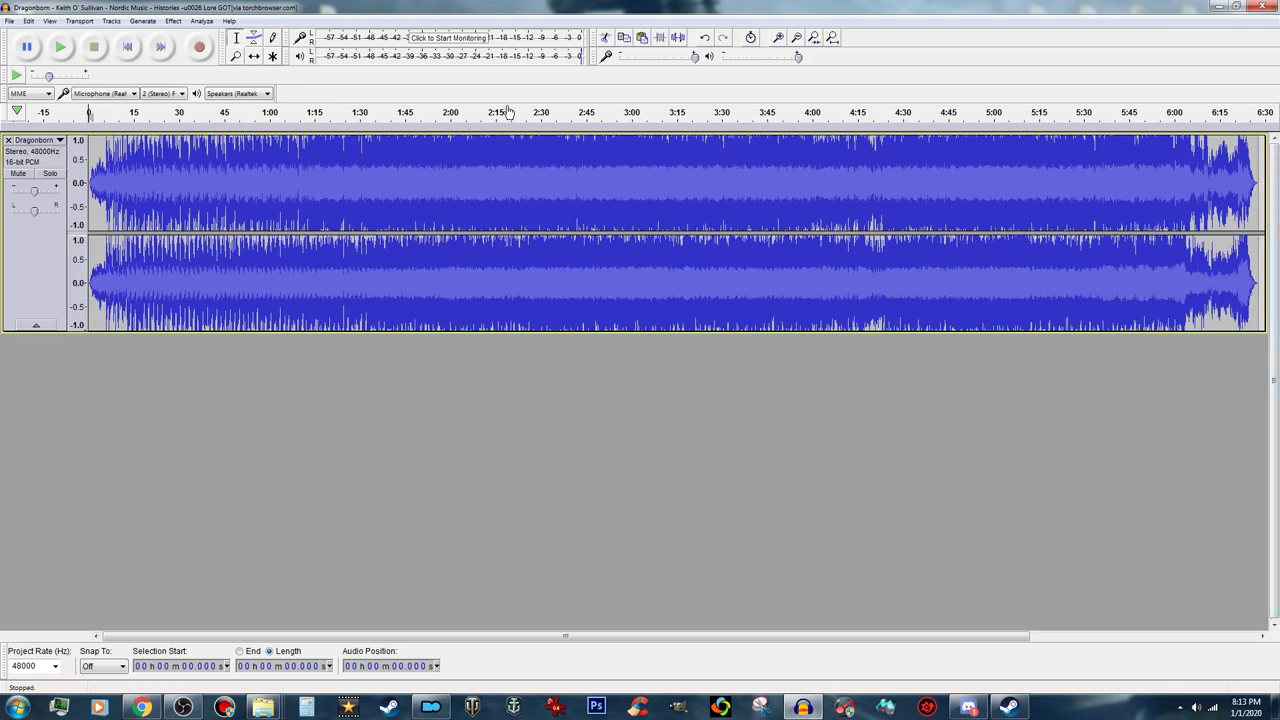
# Select all of the Dragonborn track via Edit > Select > All and open the Effect menu
pyautogui.click(29, 21)
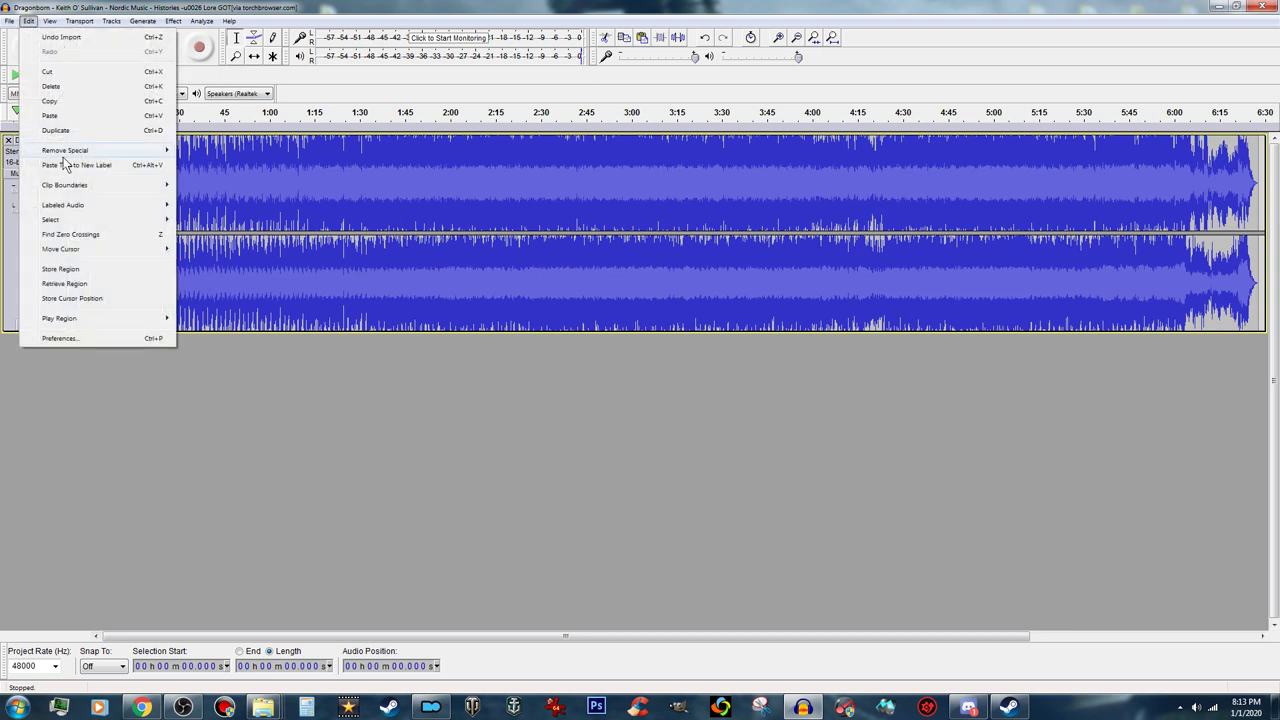
pyautogui.moveTo(70, 217)
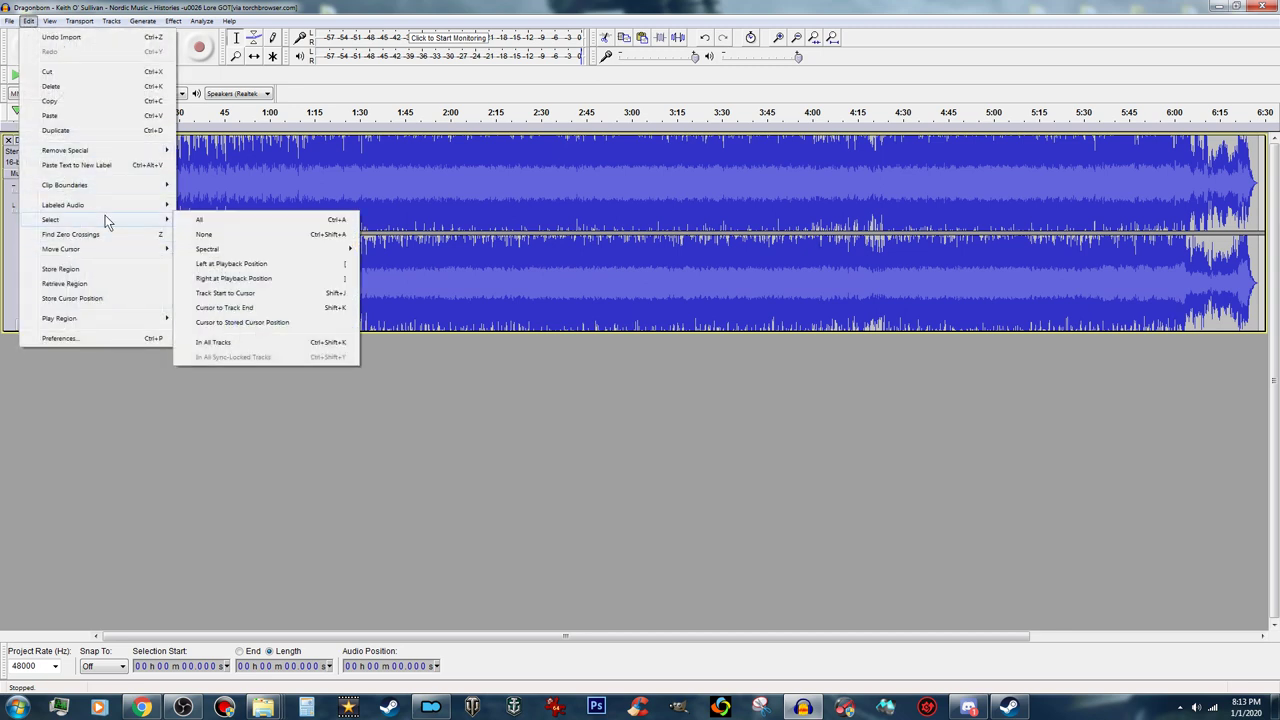
pyautogui.click(225, 222)
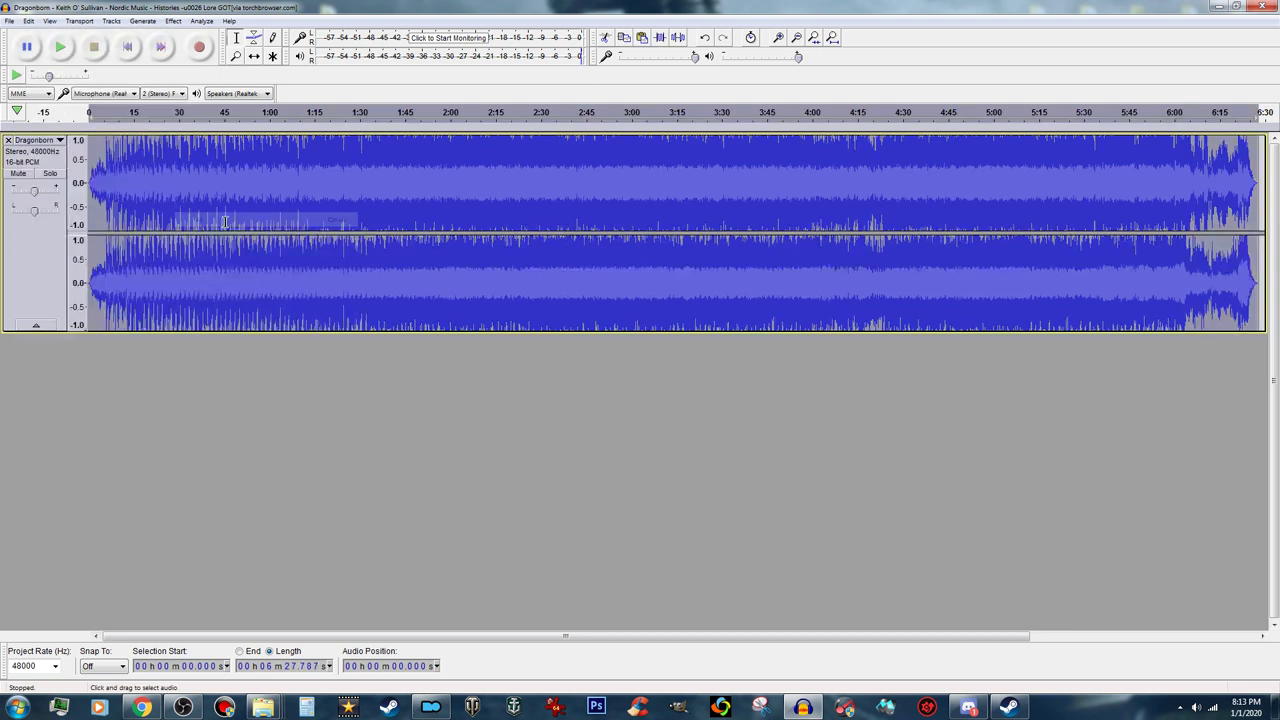
pyautogui.click(174, 21)
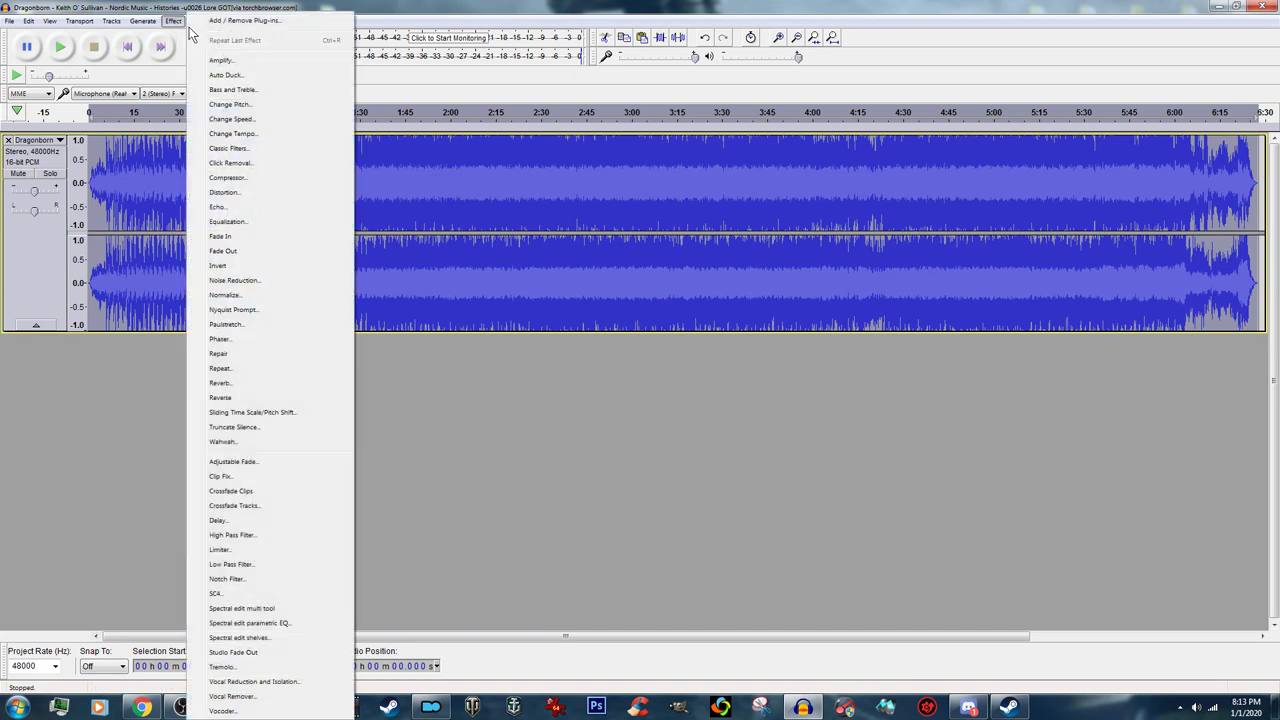
# Amplify the track by -20 dB with clipping allowed, then play back the quieter result
pyautogui.click(229, 60)
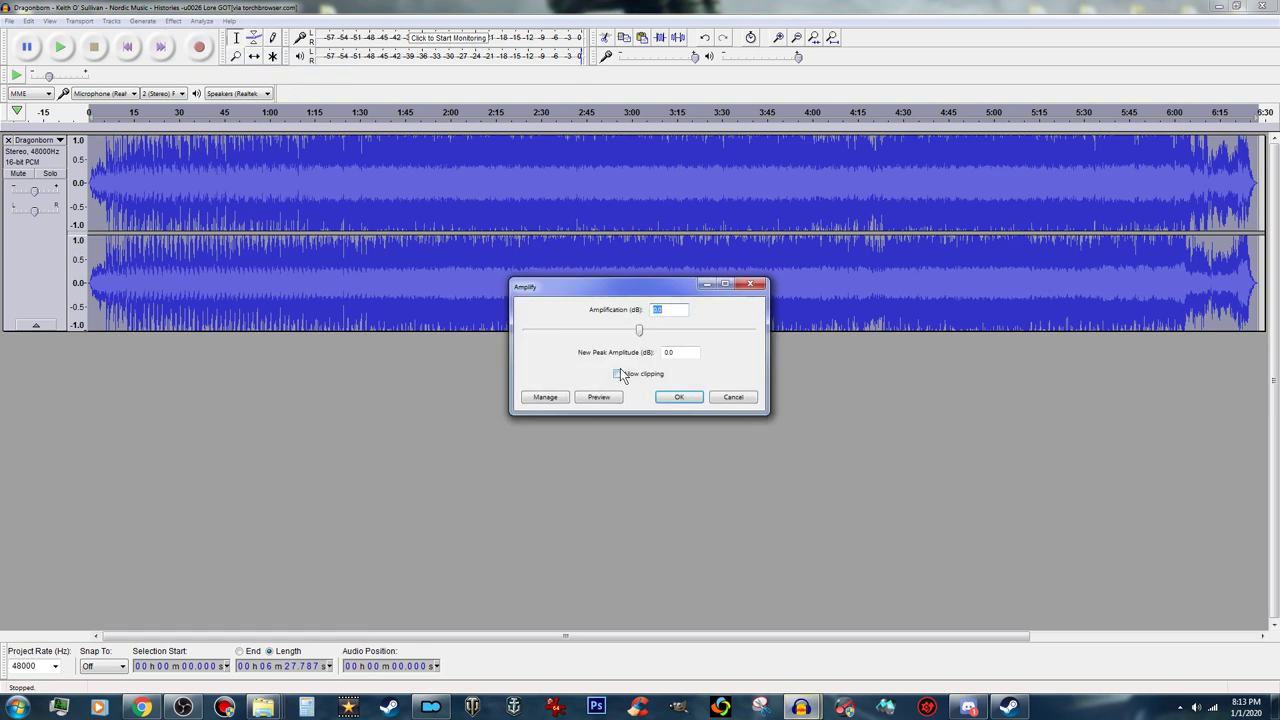
pyautogui.click(618, 374)
pyautogui.moveTo(656, 311); pyautogui.dragTo(648, 310)
pyautogui.write('-20')
pyautogui.click(598, 397)
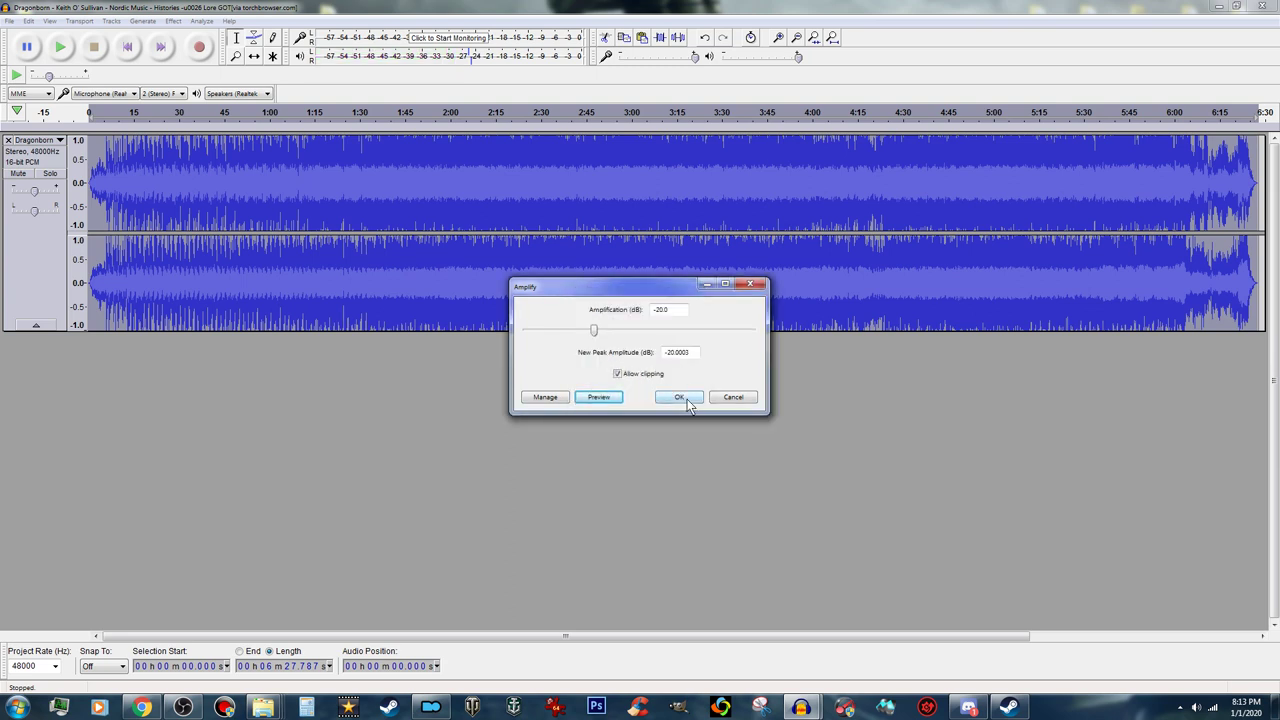
pyautogui.click(680, 397)
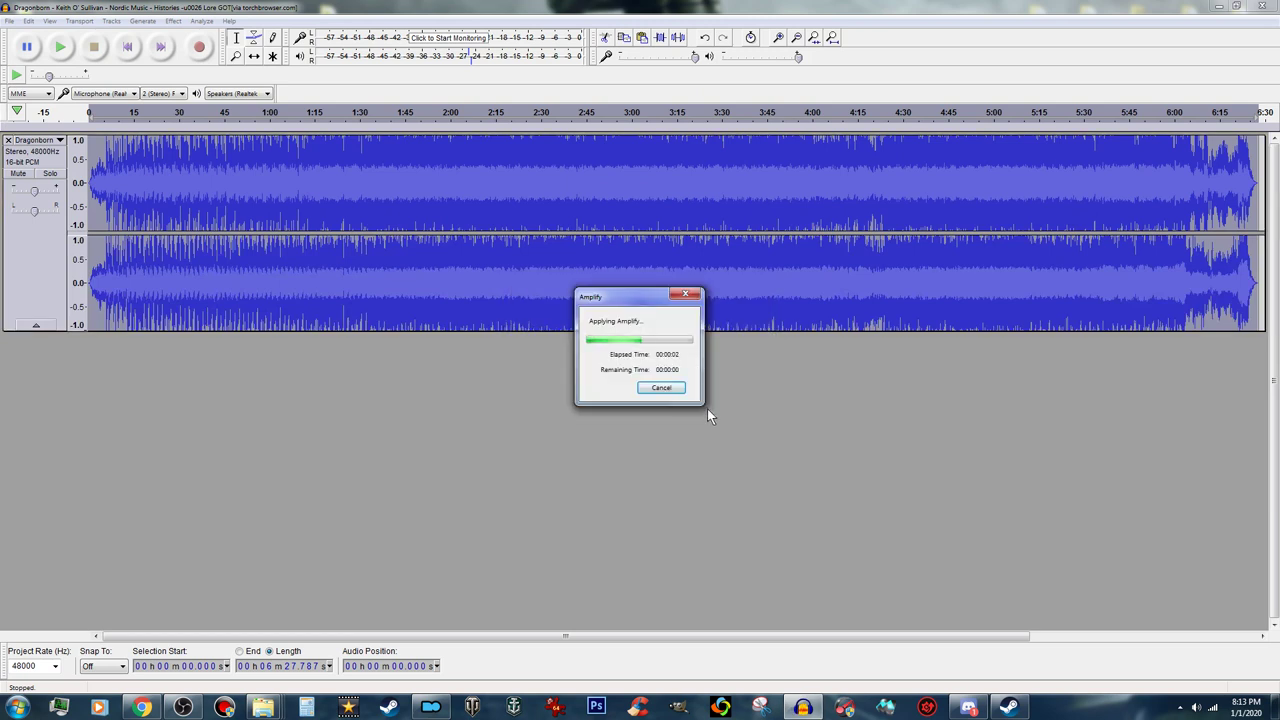
pyautogui.click(59, 47)
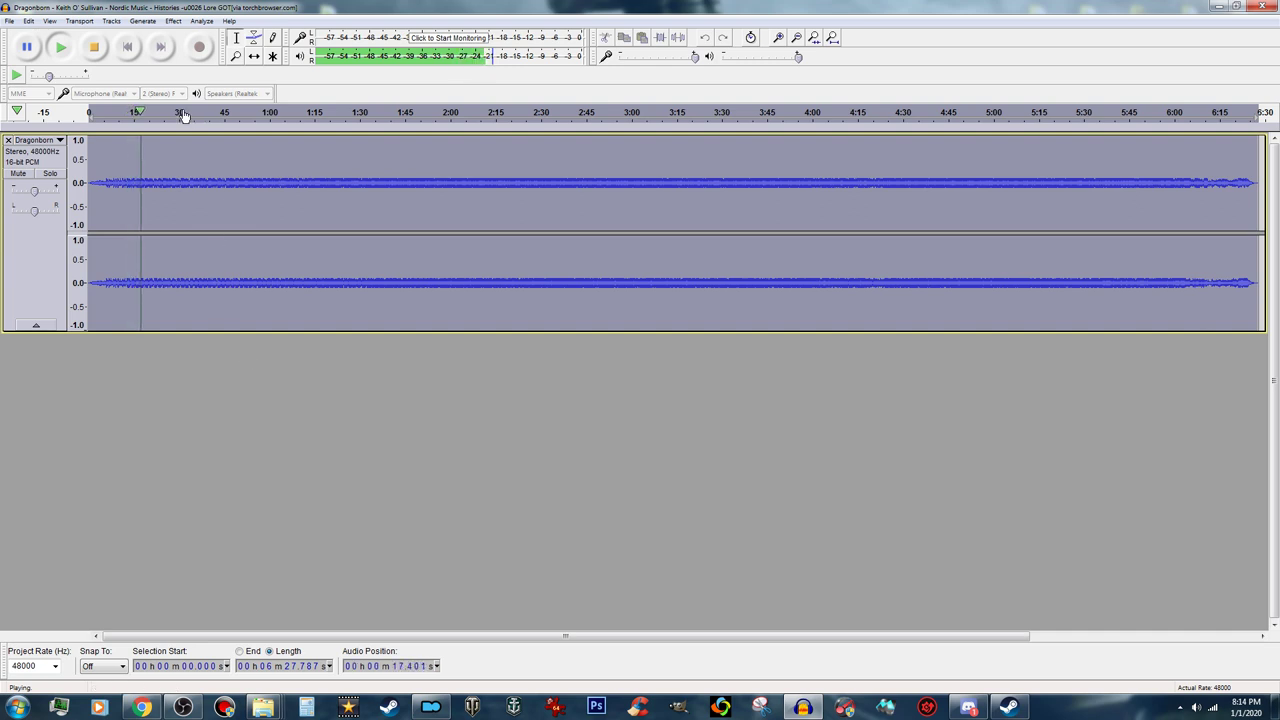
pyautogui.press('space')
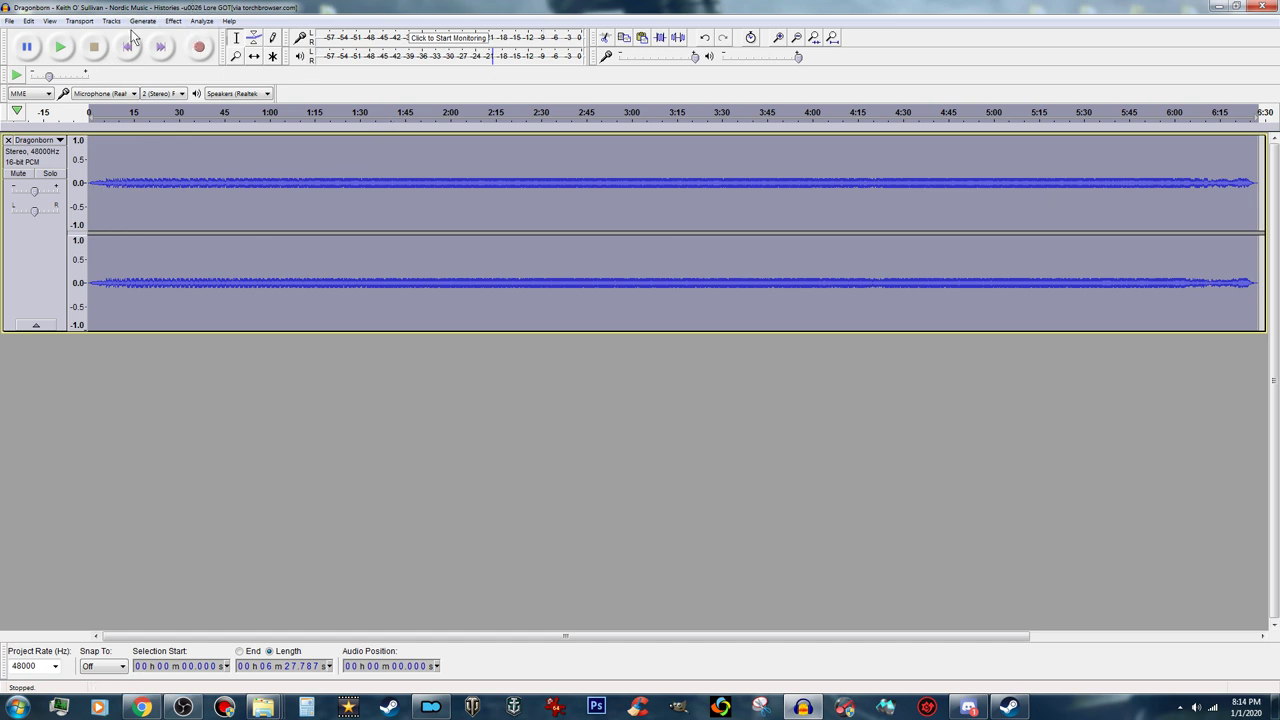
# Apply Amplify again with -5 dB, bringing the total reduction to -25 dB
pyautogui.click(174, 22)
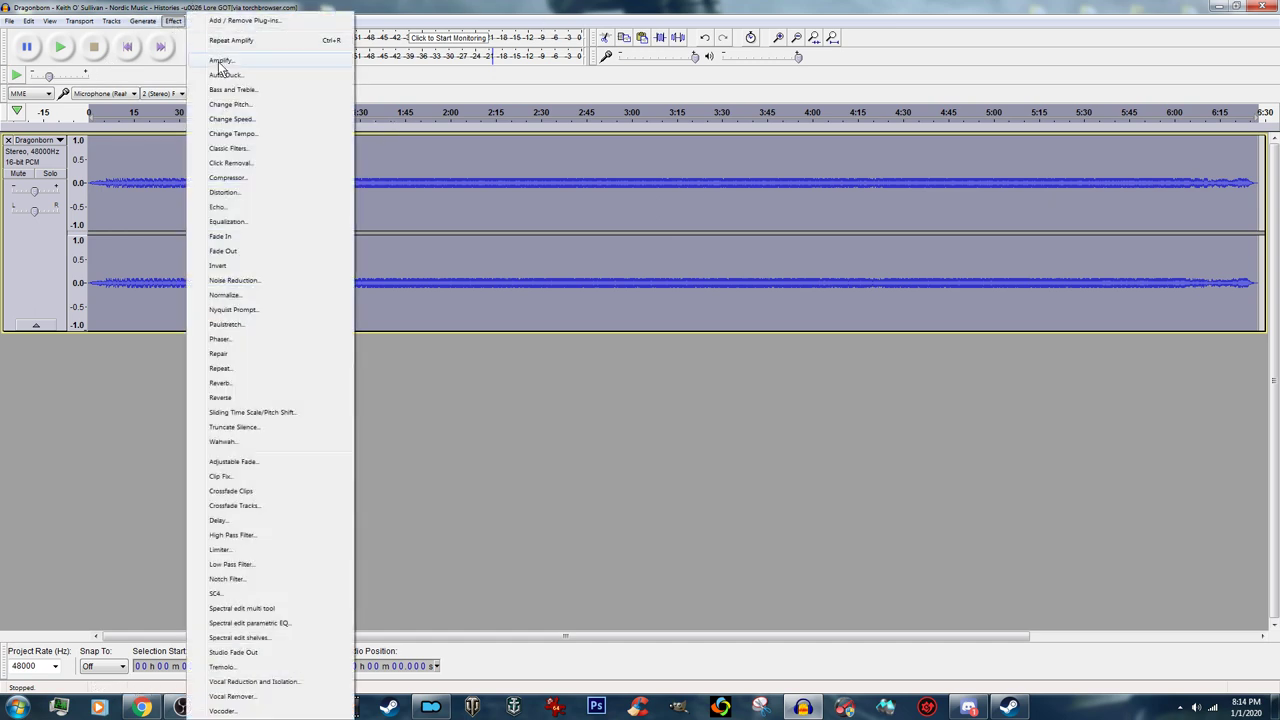
pyautogui.click(221, 61)
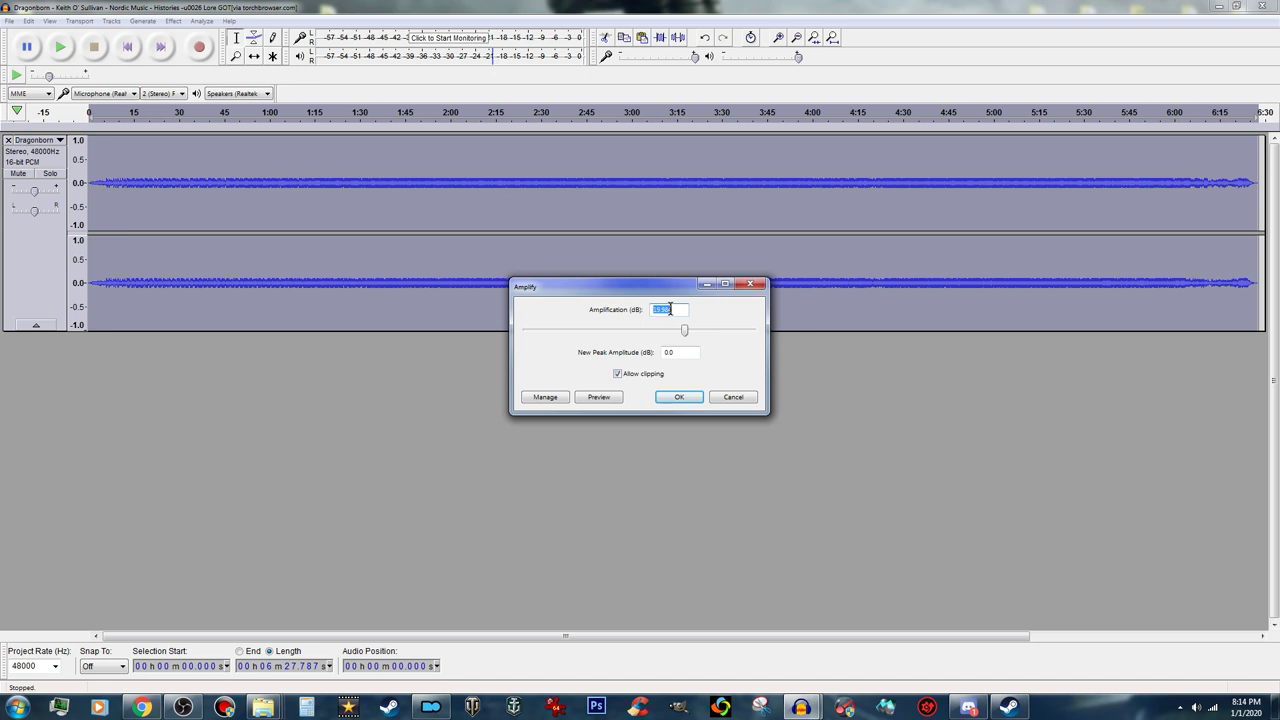
pyautogui.write('-5')
pyautogui.click(681, 397)
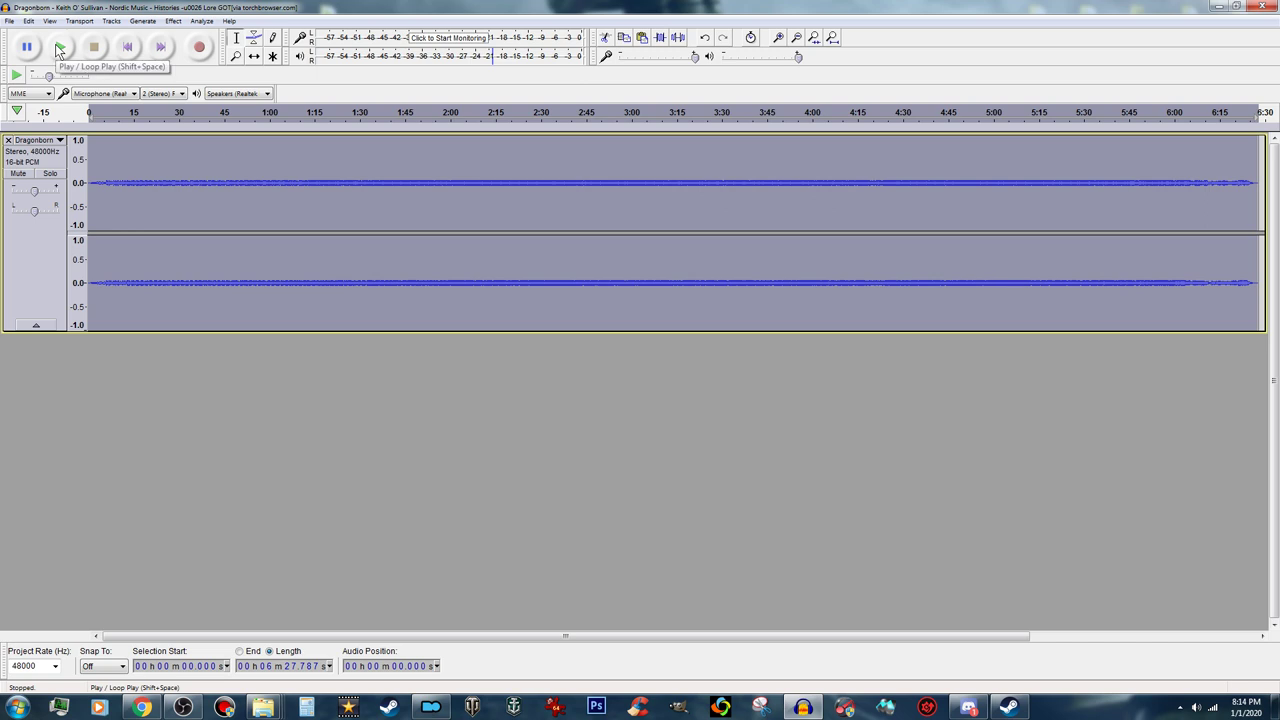
pyautogui.click(59, 48)
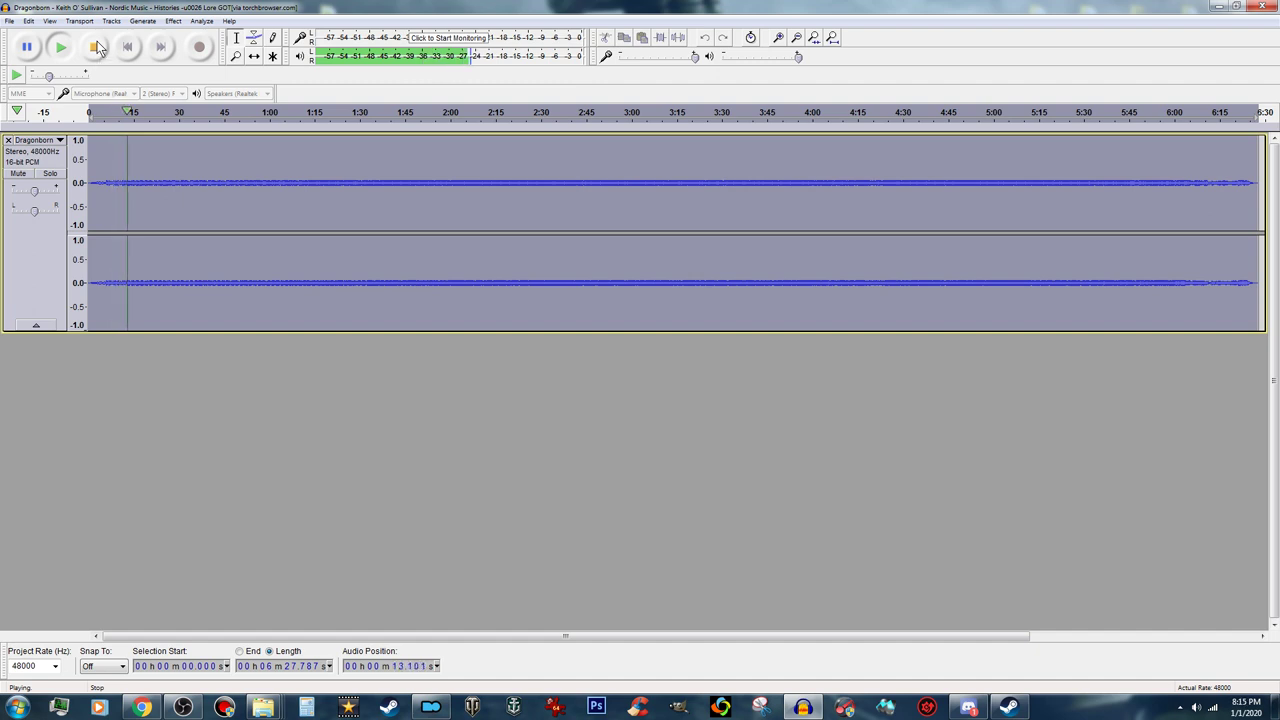
pyautogui.click(96, 47)
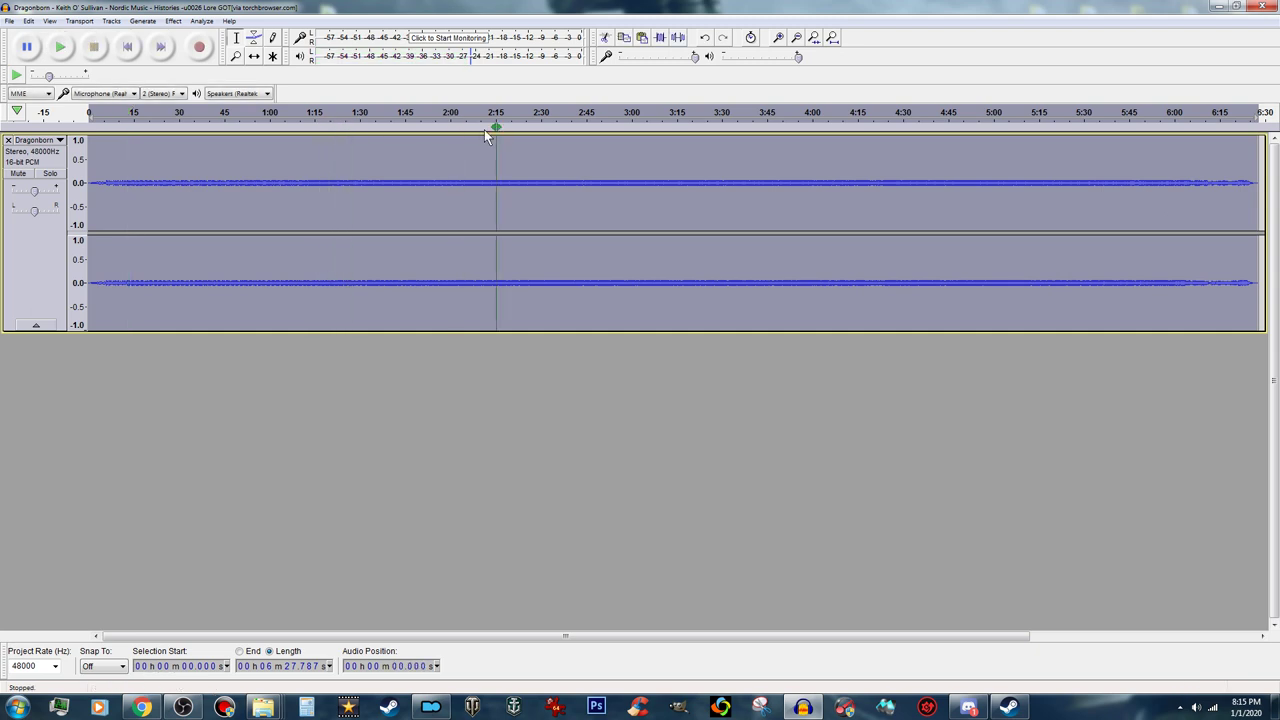
# Select from 00h03m00.004s to the track's end and delete it with Edit > Delete
pyautogui.click(631, 160)
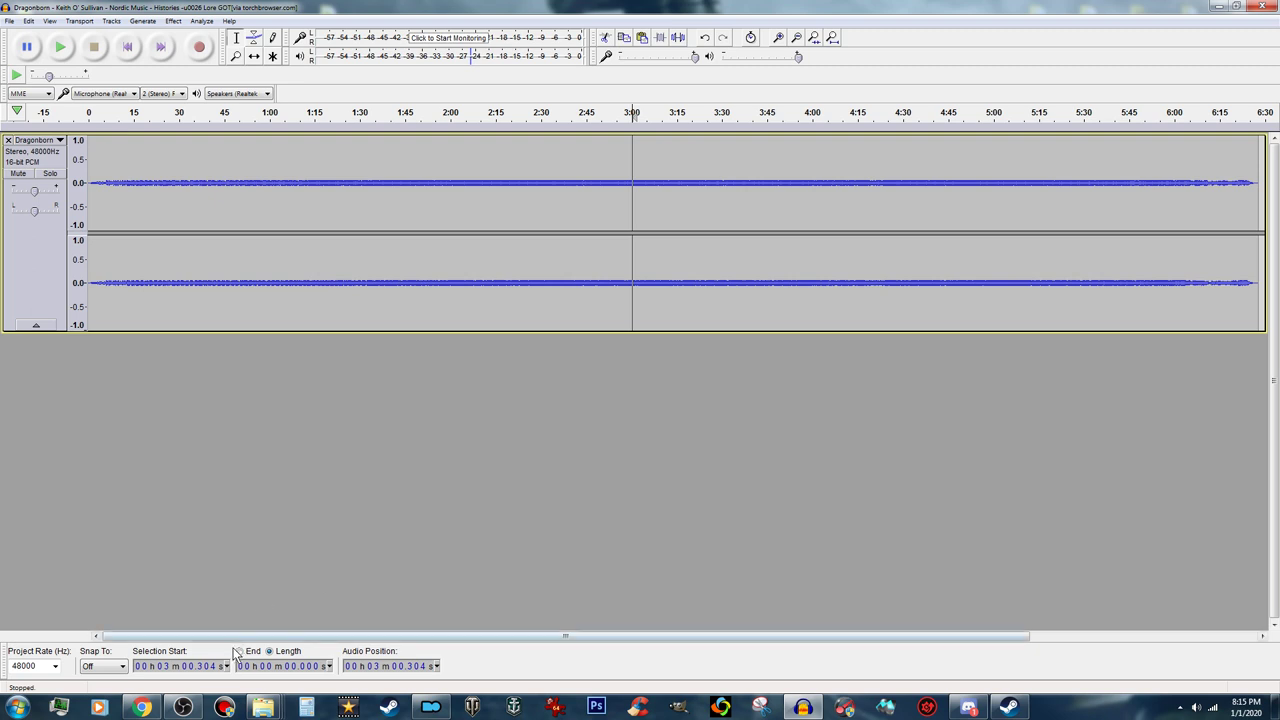
pyautogui.click(199, 669)
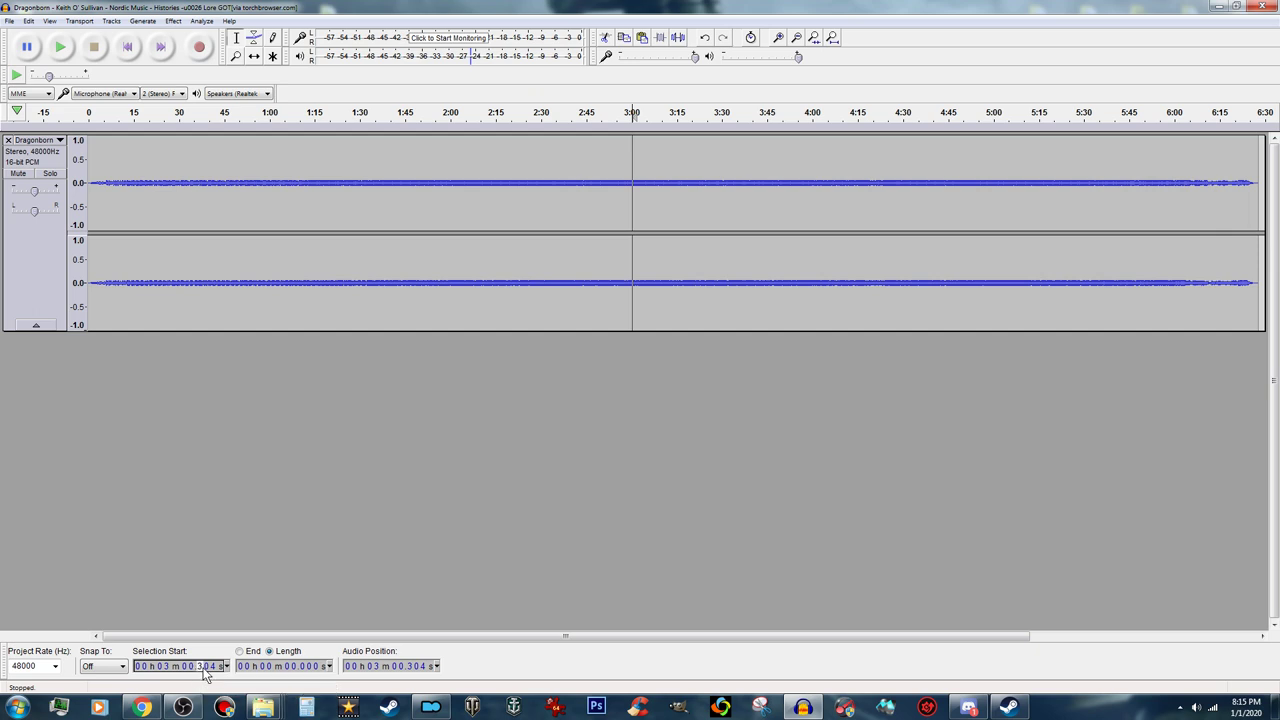
pyautogui.write('0')
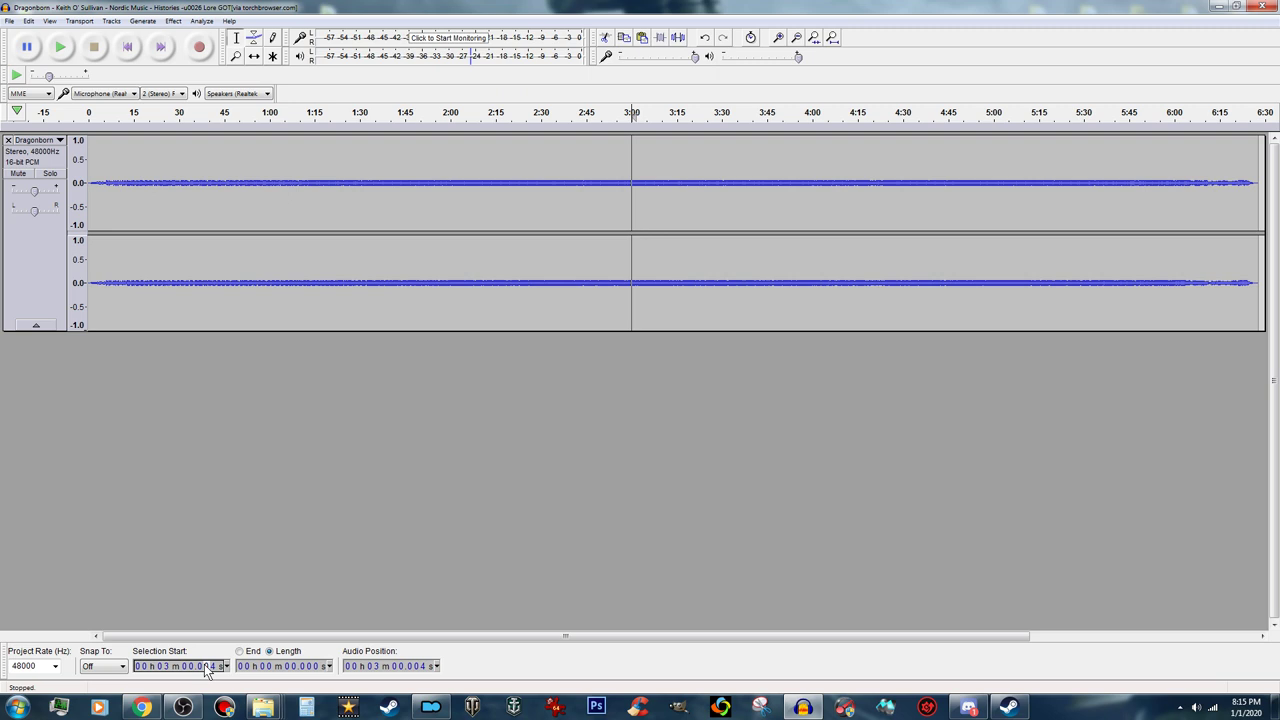
pyautogui.write('0')
pyautogui.moveTo(622, 164); pyautogui.dragTo(1275, 180)
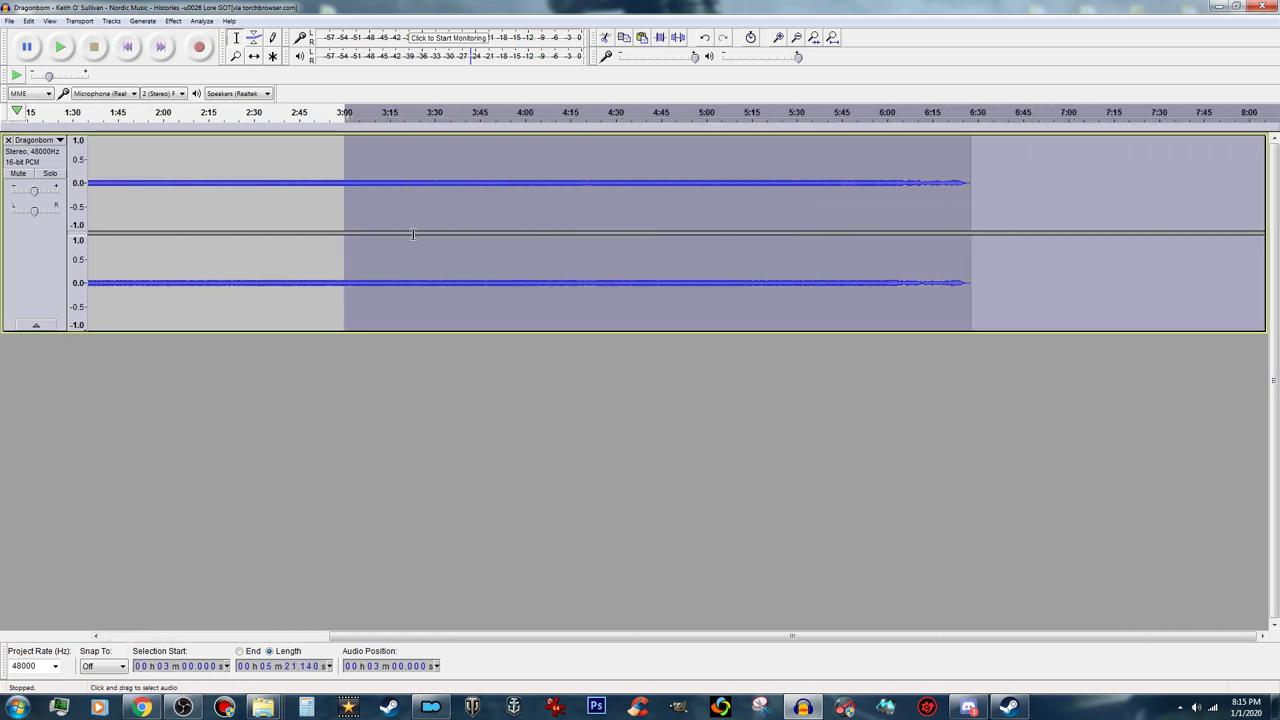
pyautogui.click(28, 21)
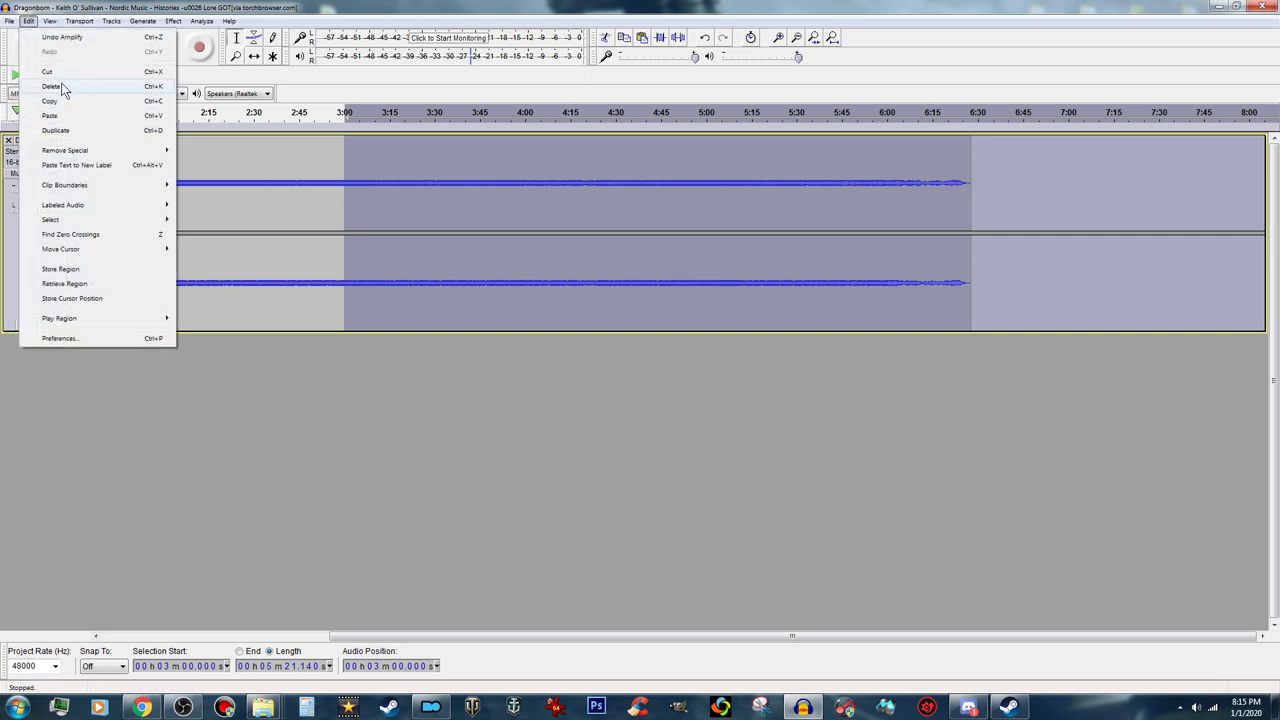
pyautogui.click(58, 87)
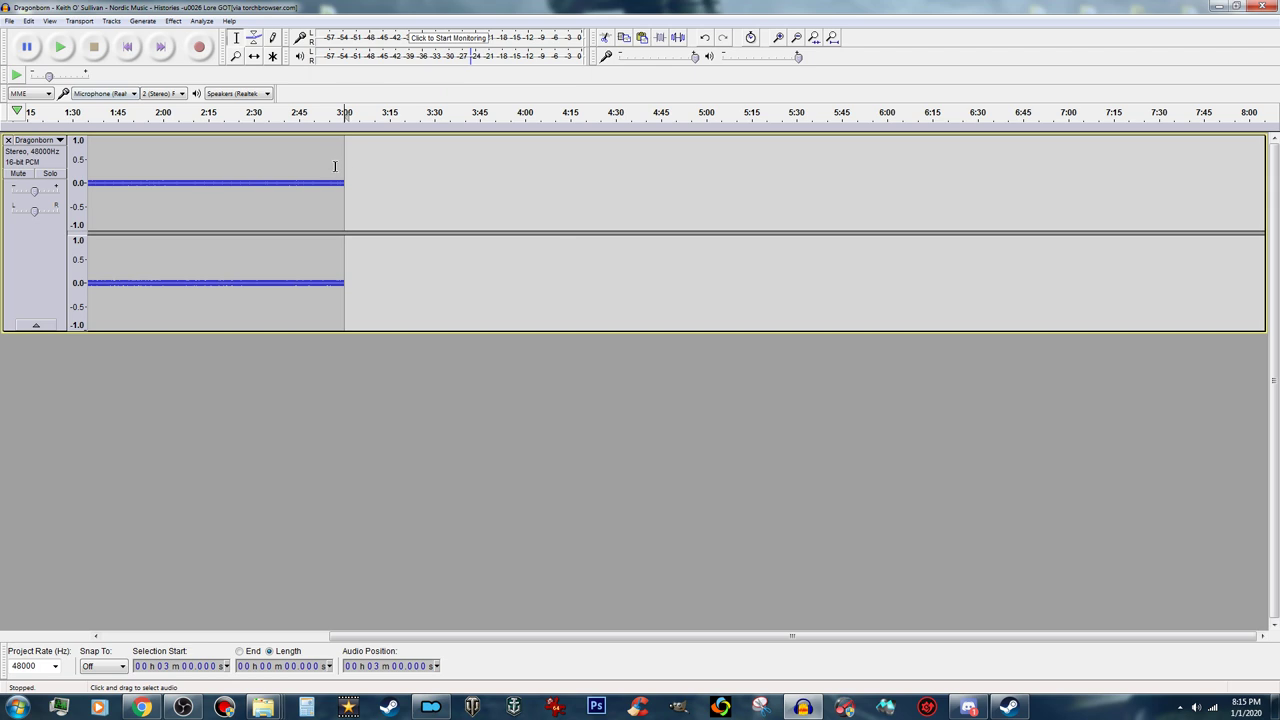
# Zoom in and apply Fade Out to the last 6.795 seconds, from 2:55.057 onward
pyautogui.click(778, 43)
pyautogui.click(778, 43)
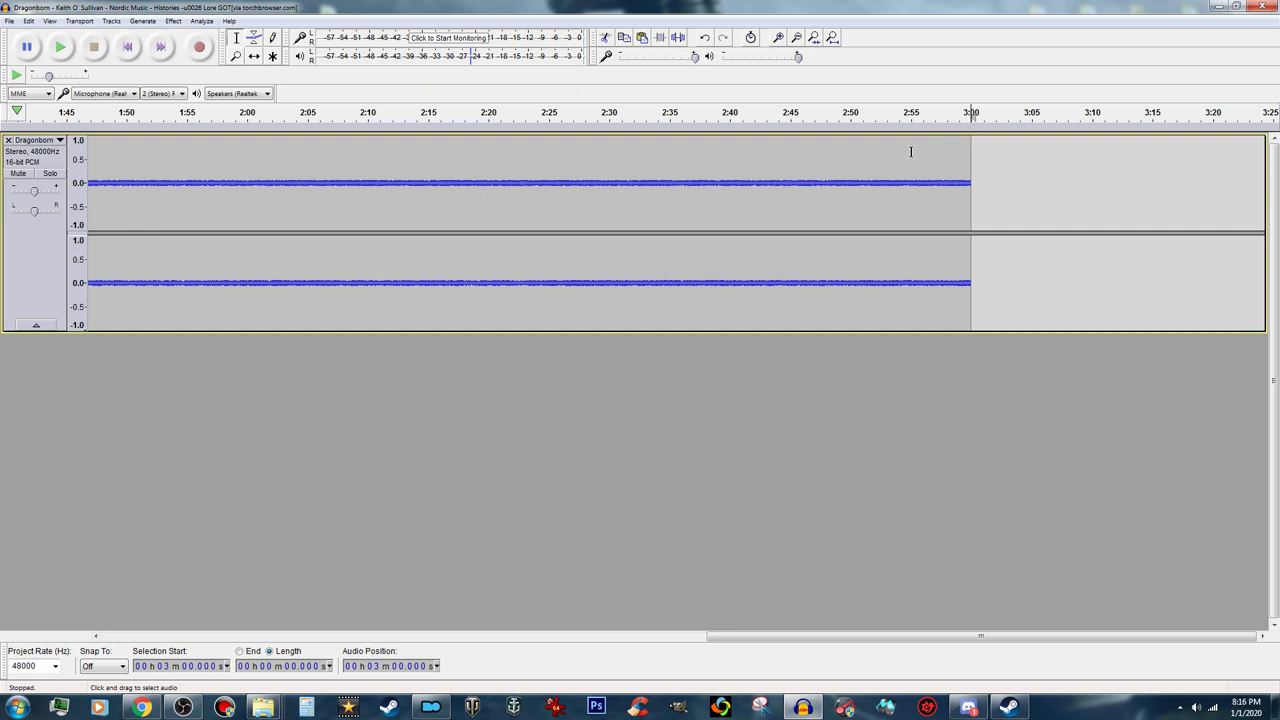
pyautogui.moveTo(911, 151); pyautogui.dragTo(993, 160)
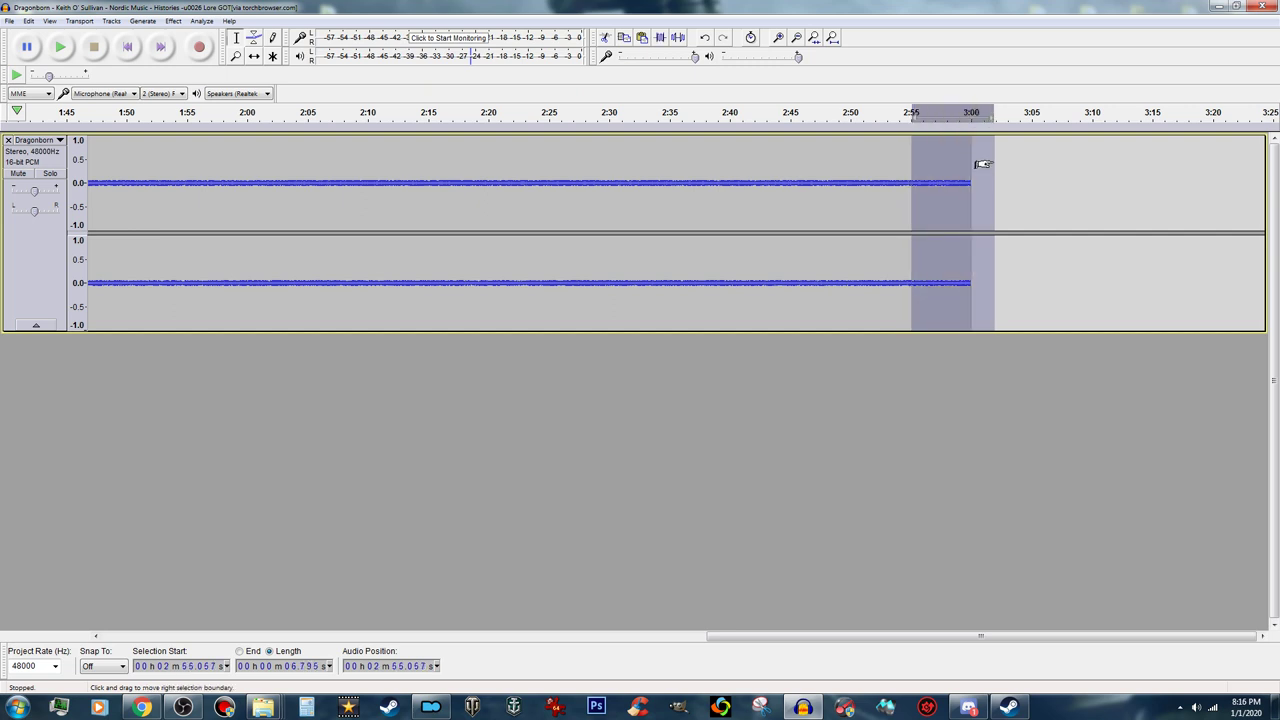
pyautogui.click(174, 21)
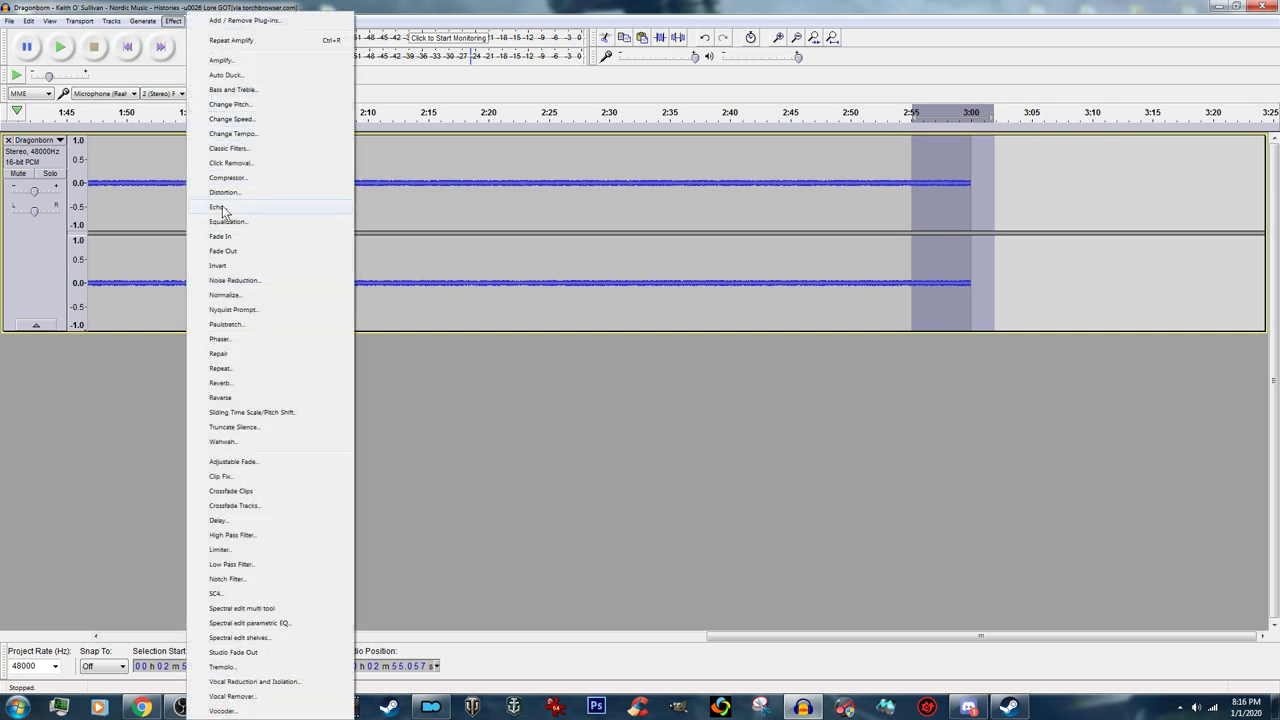
pyautogui.click(235, 253)
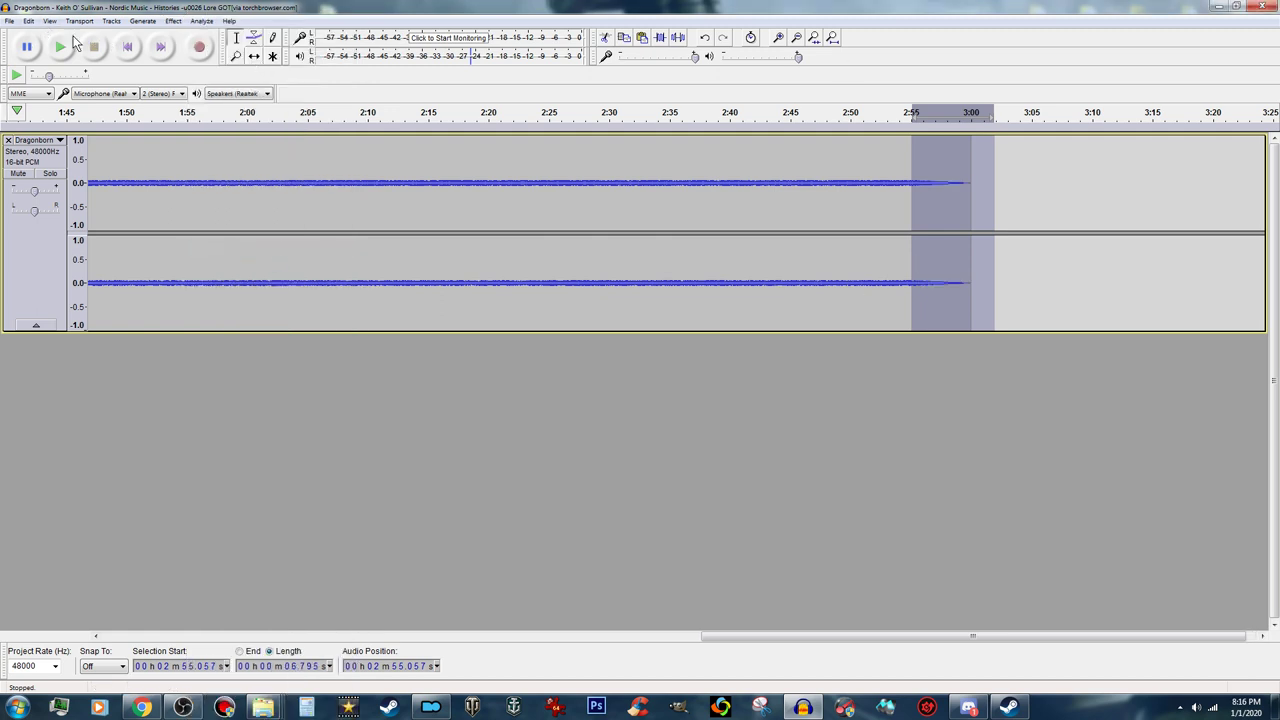
pyautogui.click(126, 47)
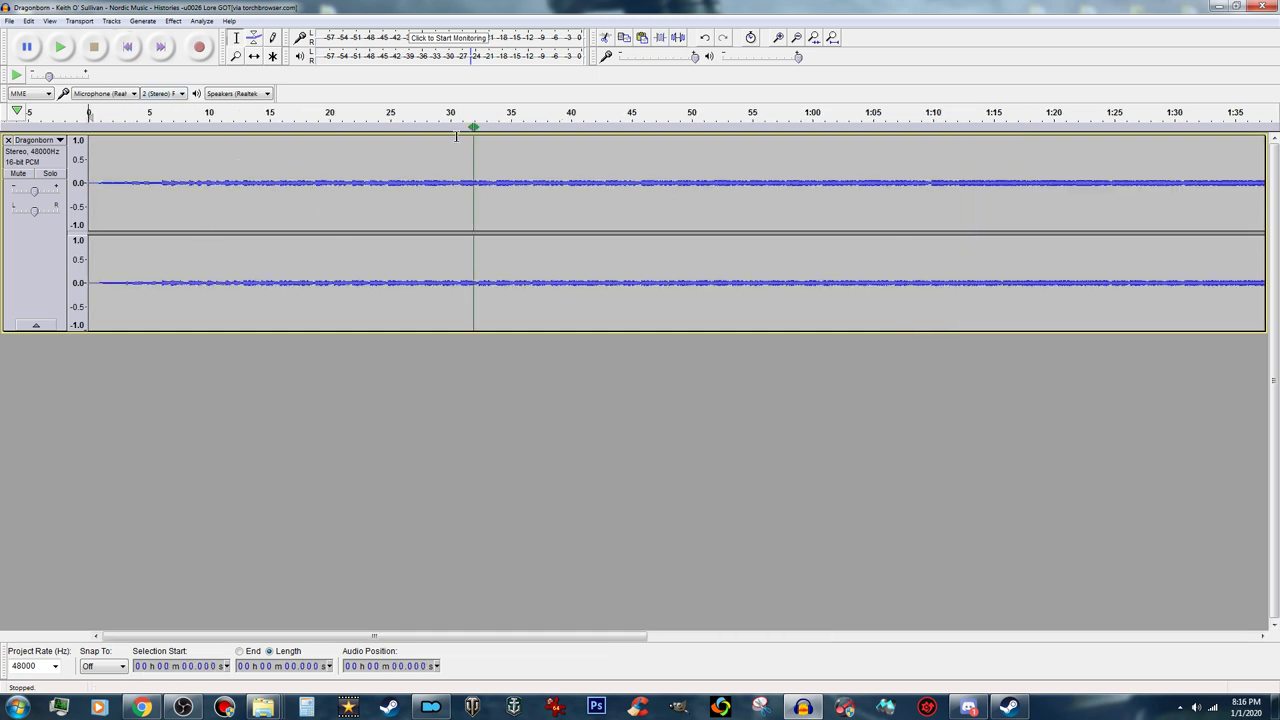
pyautogui.click(797, 40)
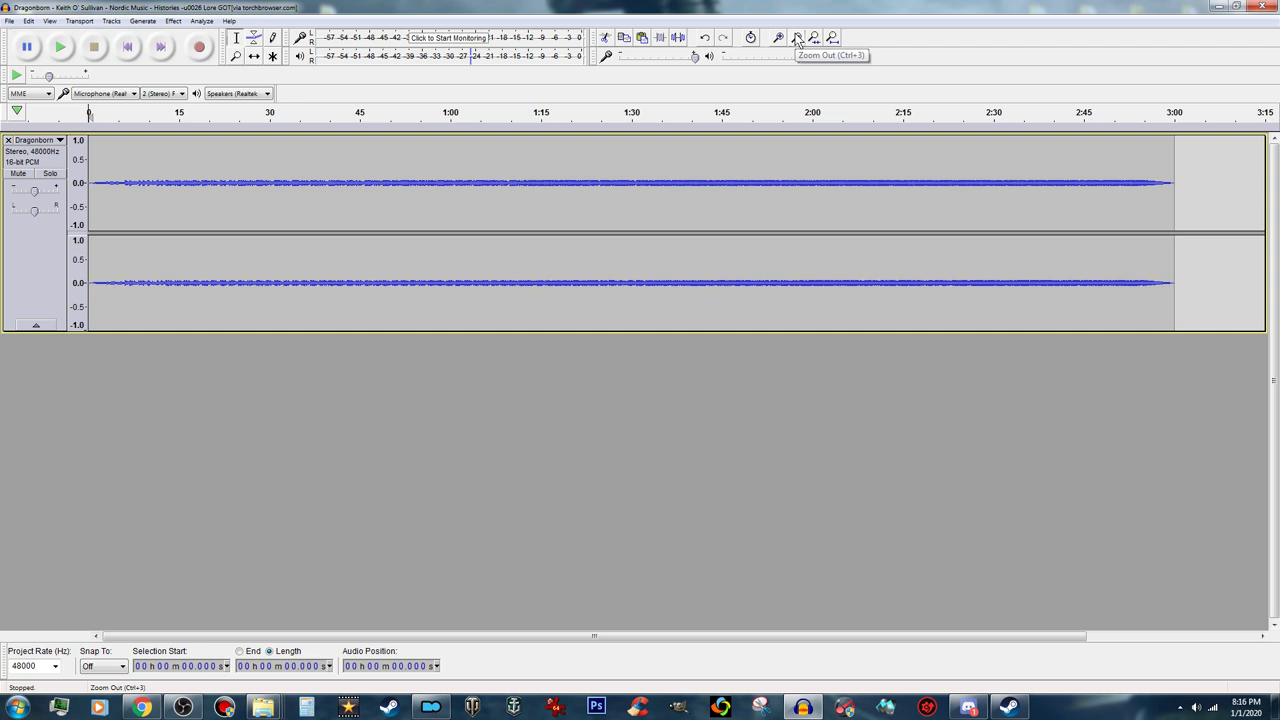
pyautogui.click(61, 47)
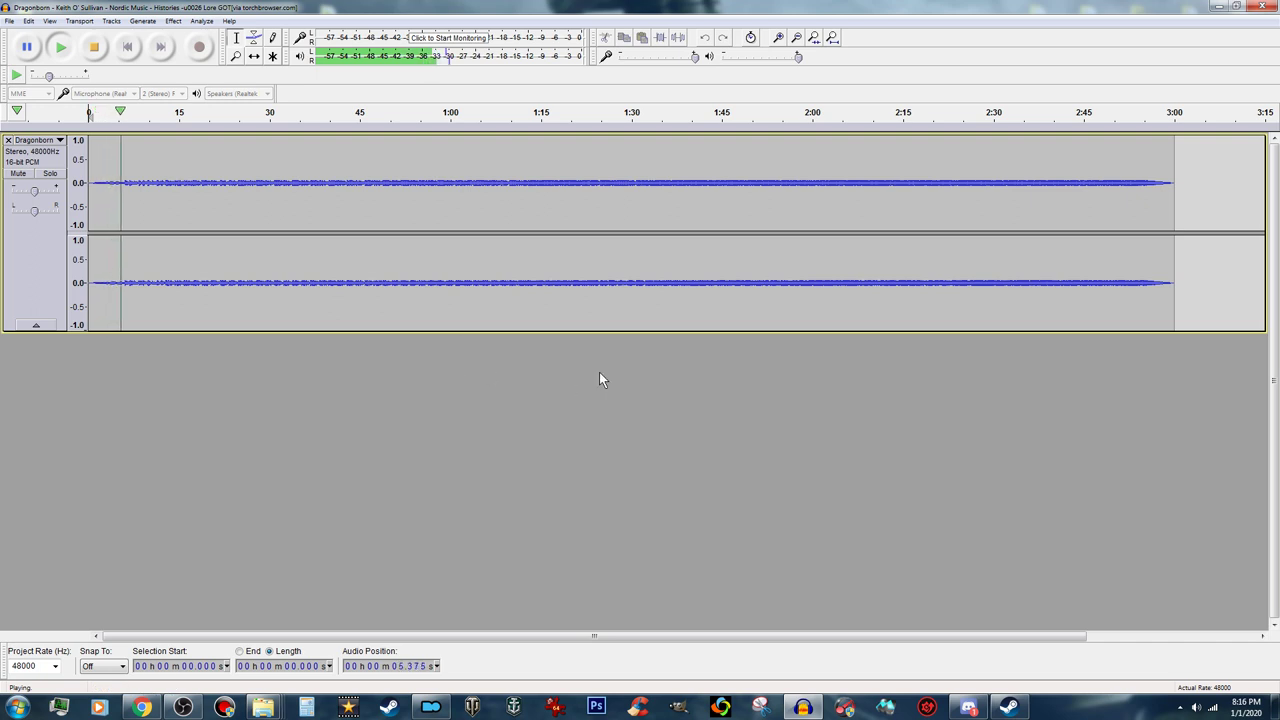
pyautogui.click(93, 48)
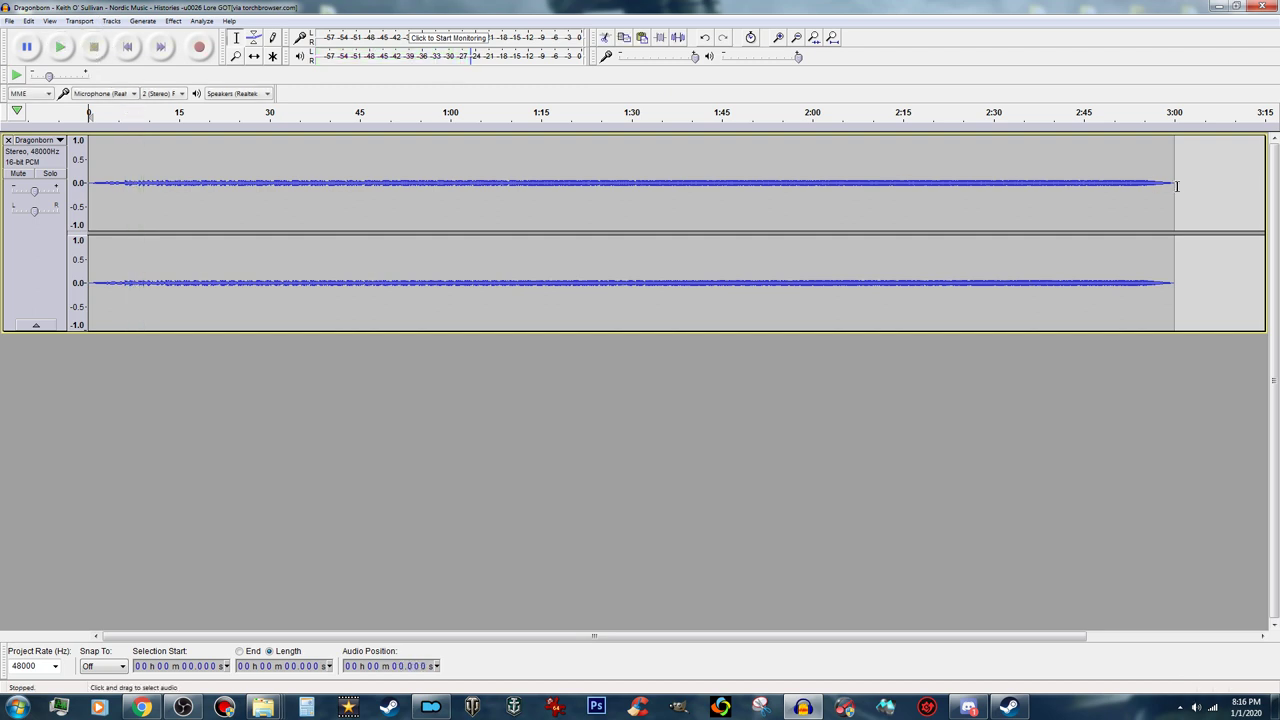
pyautogui.click(1138, 156)
pyautogui.click(62, 46)
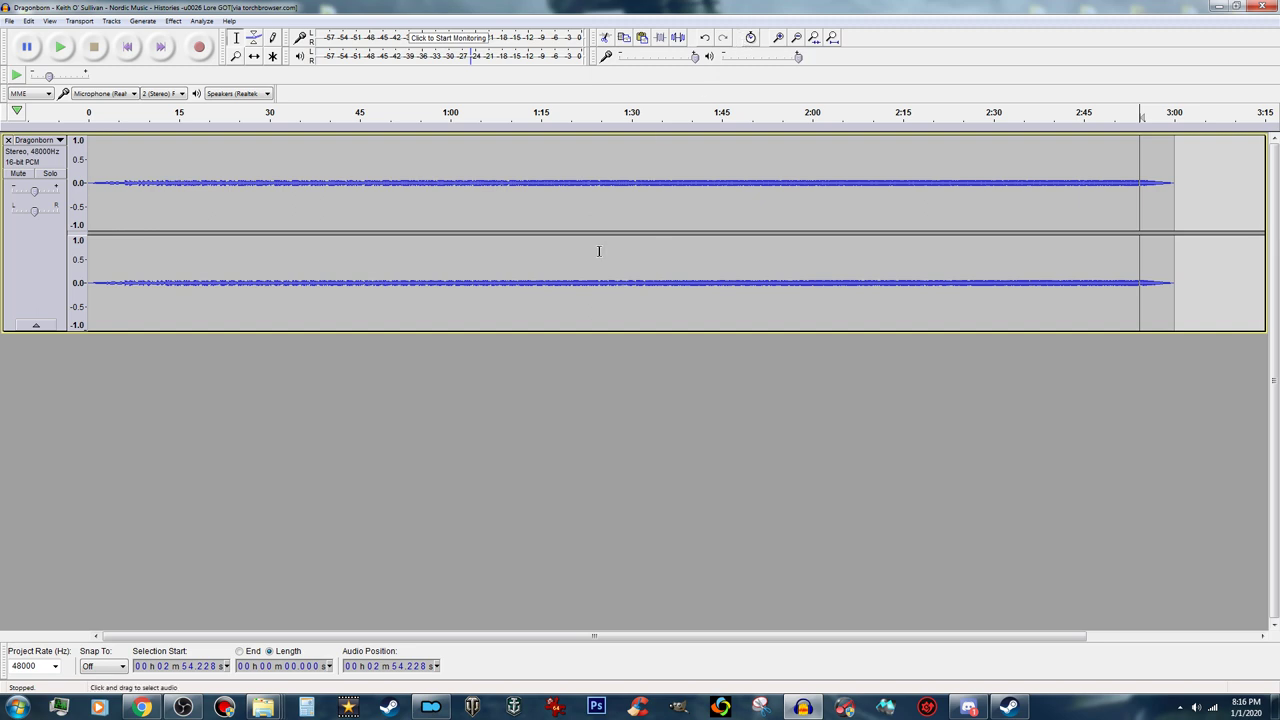
# Start File > Export Audio and delete the old 02AuroraCall.wav from Valhalla Music
pyautogui.click(10, 22)
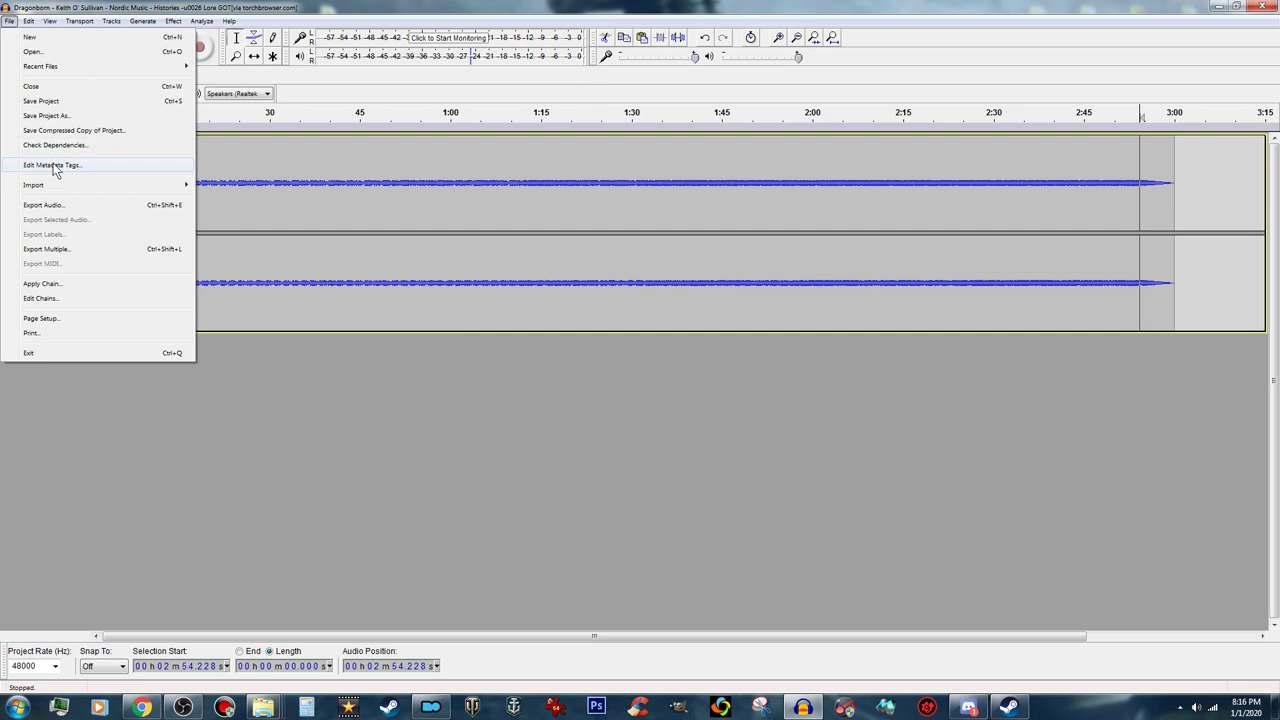
pyautogui.click(43, 204)
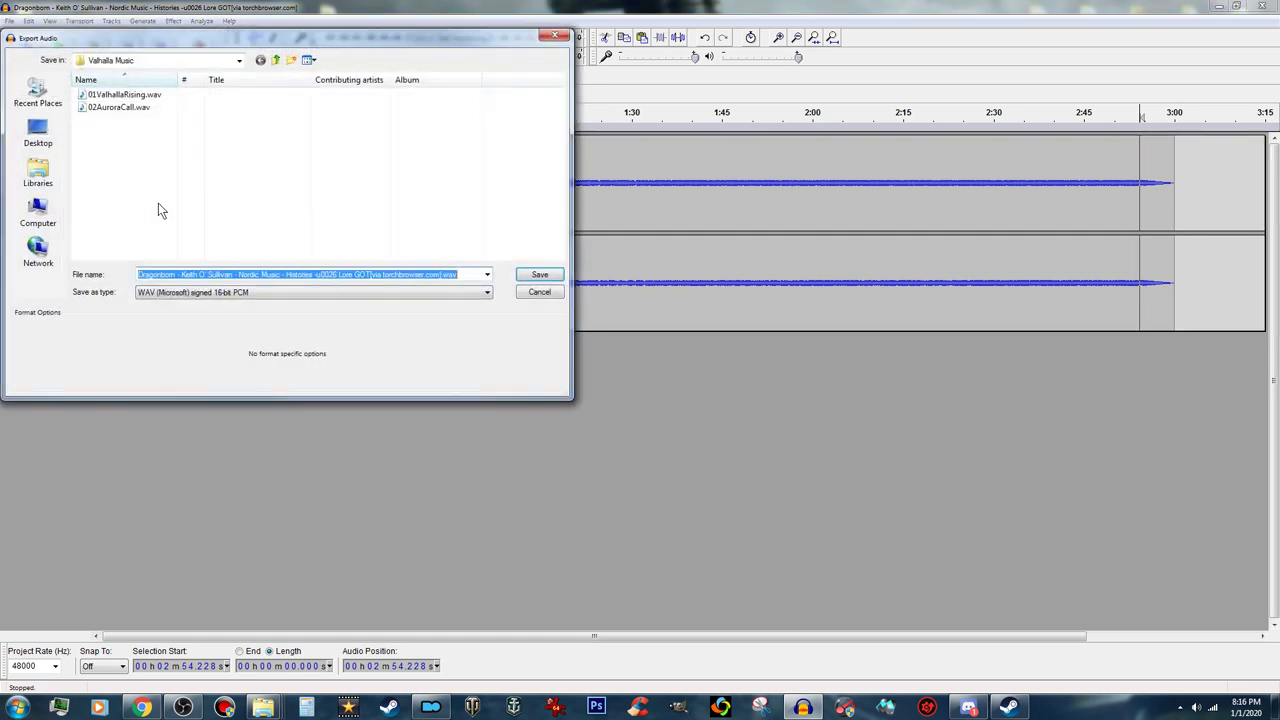
pyautogui.click(143, 110)
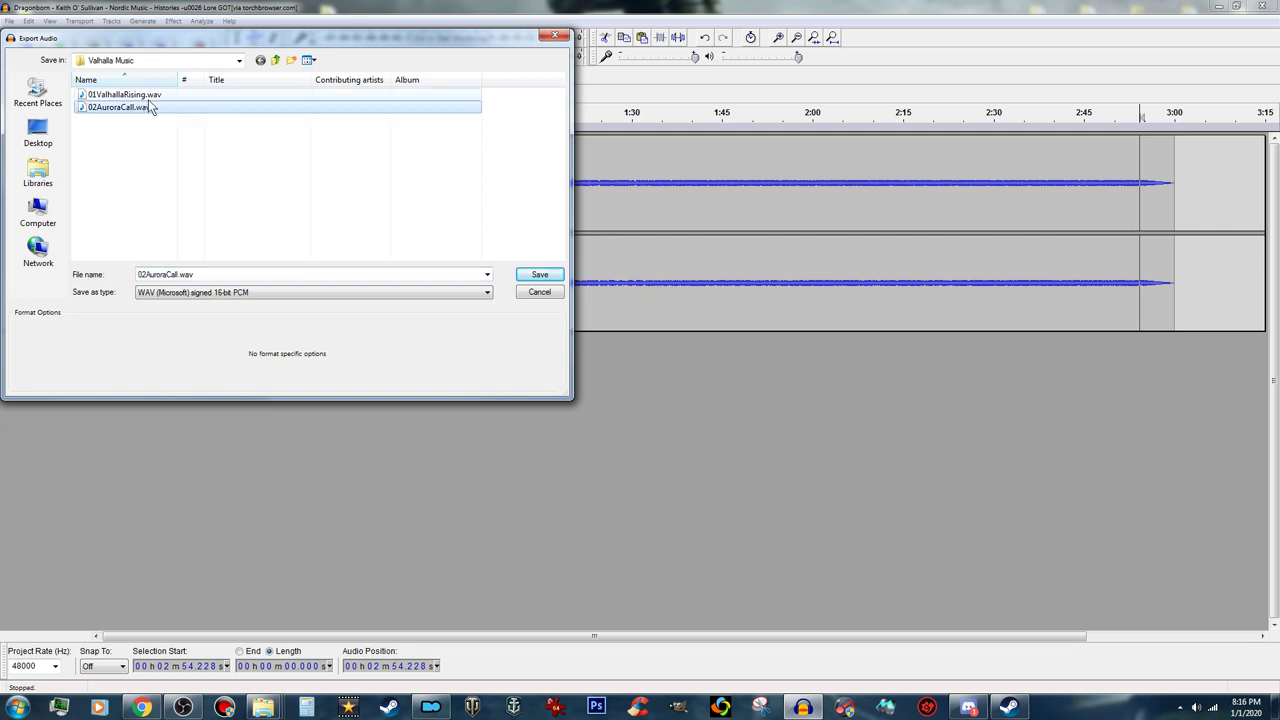
pyautogui.click(148, 99)
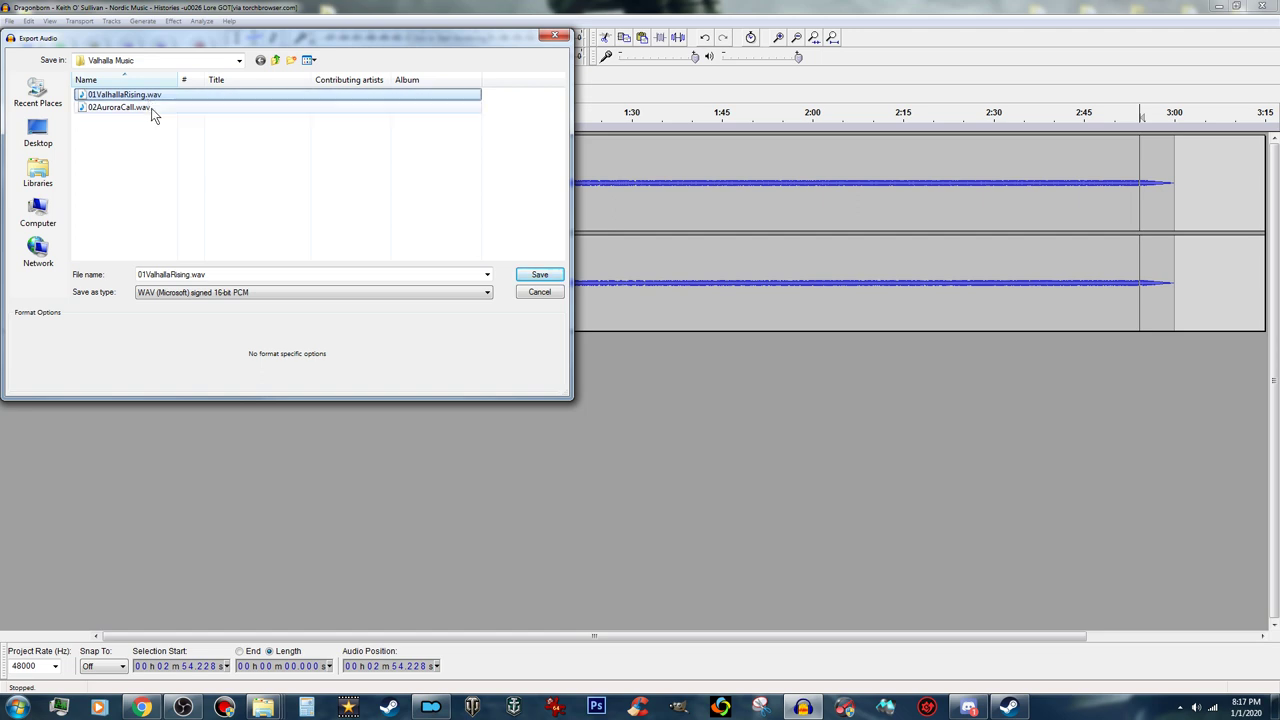
pyautogui.click(160, 108)
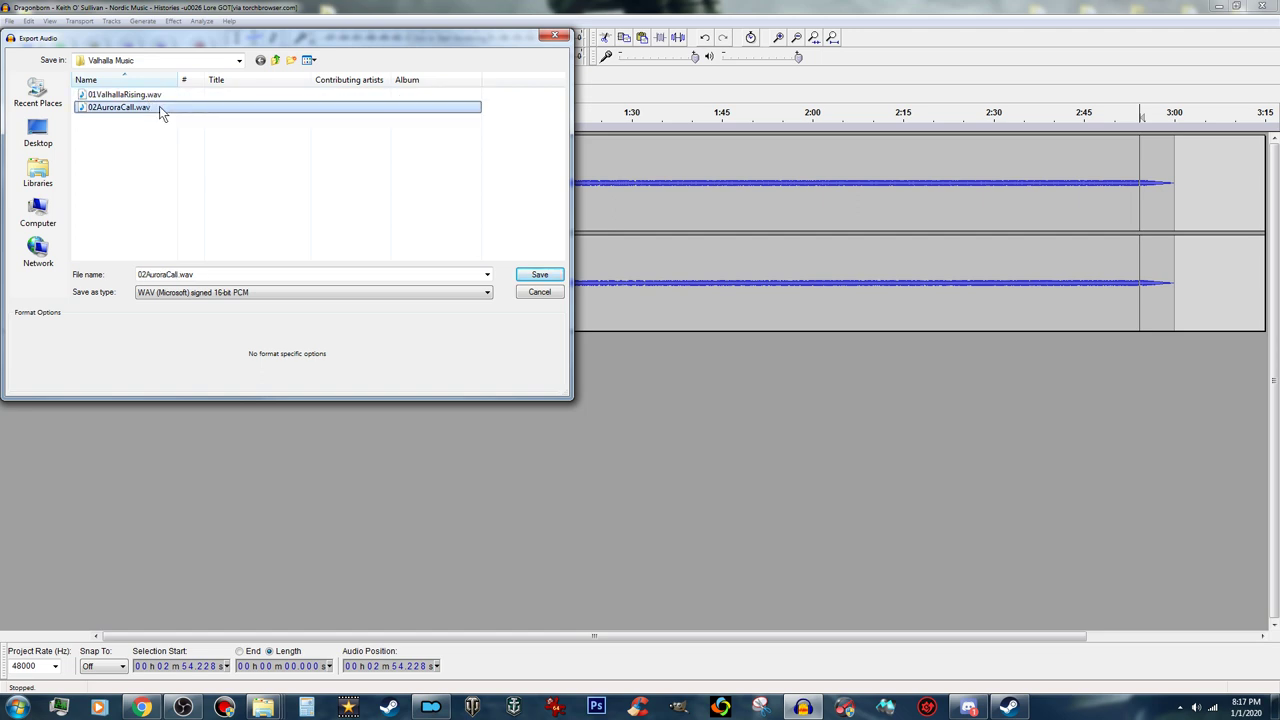
pyautogui.rightClick(160, 108)
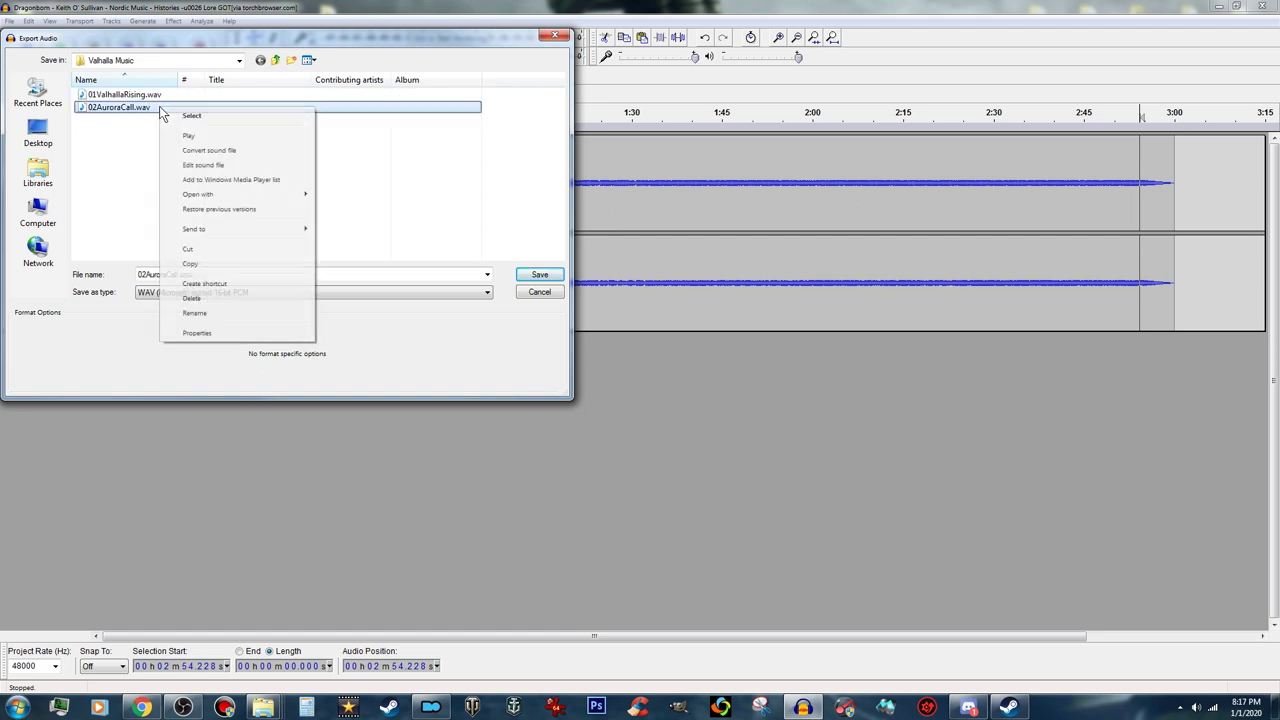
pyautogui.click(218, 299)
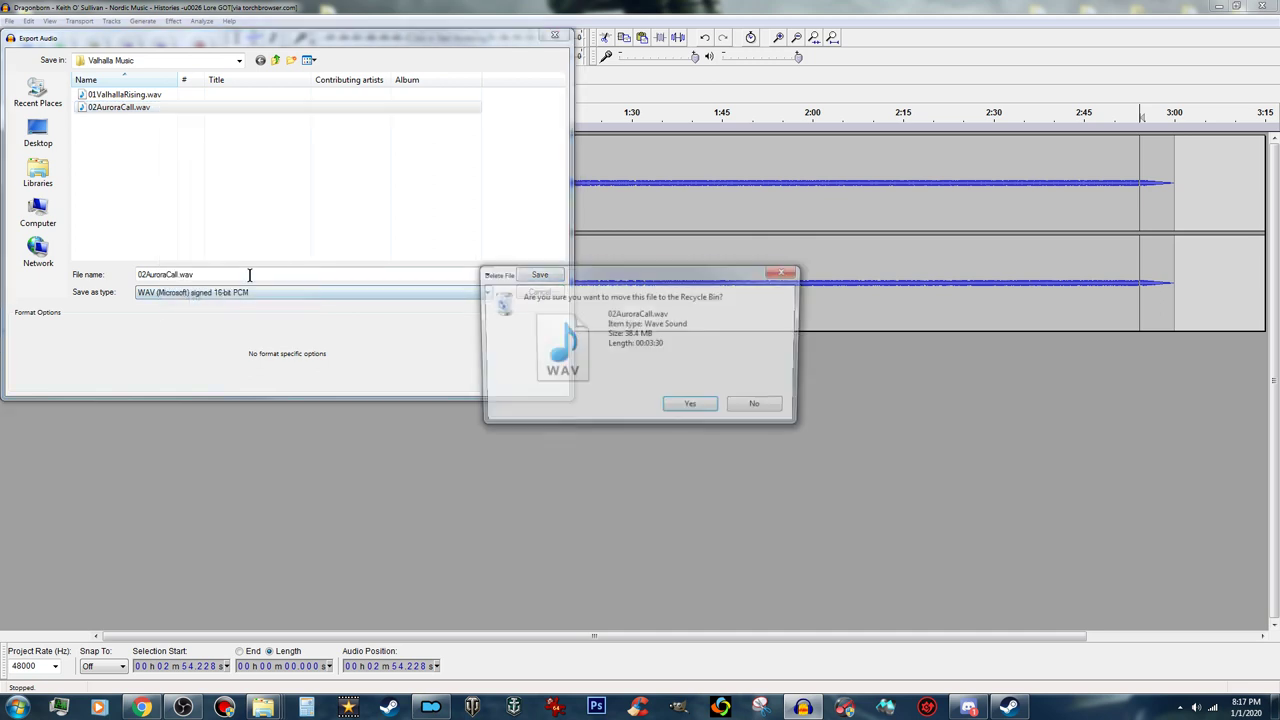
pyautogui.click(692, 408)
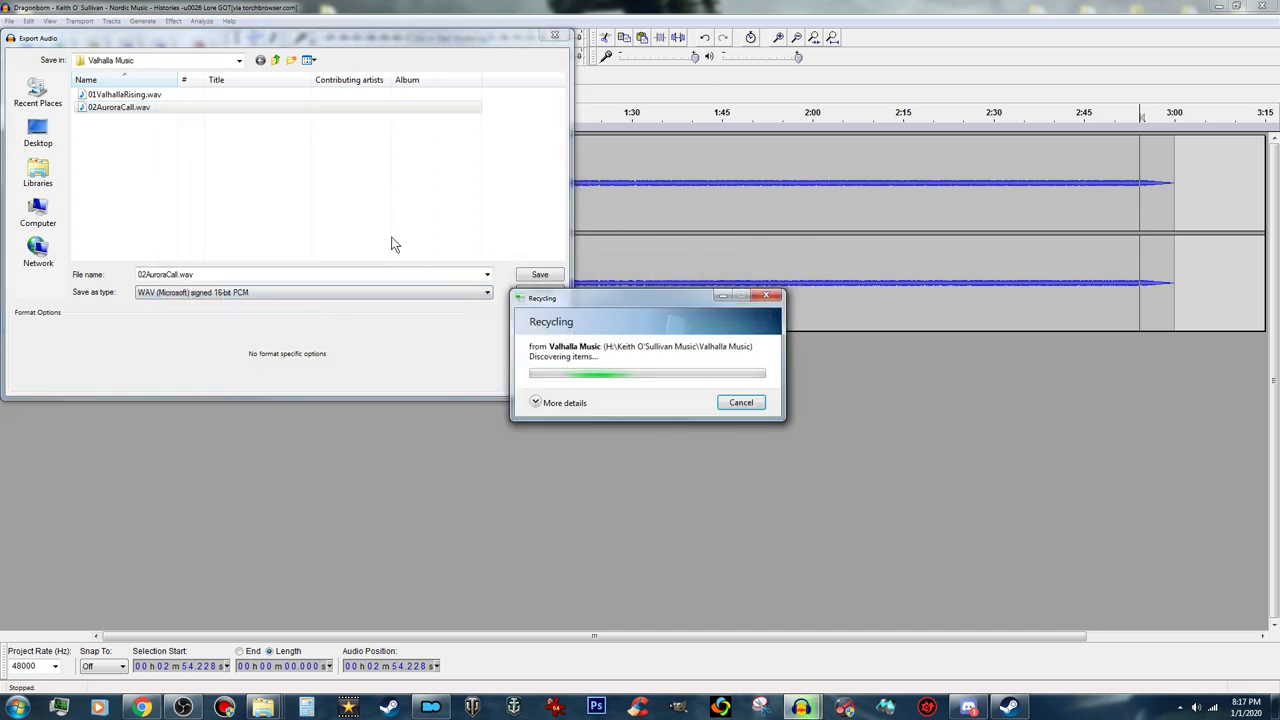
# Delete the old 01ValhallaRising.wav from the export dialog's folder listing
pyautogui.click(118, 95)
pyautogui.rightClick(118, 95)
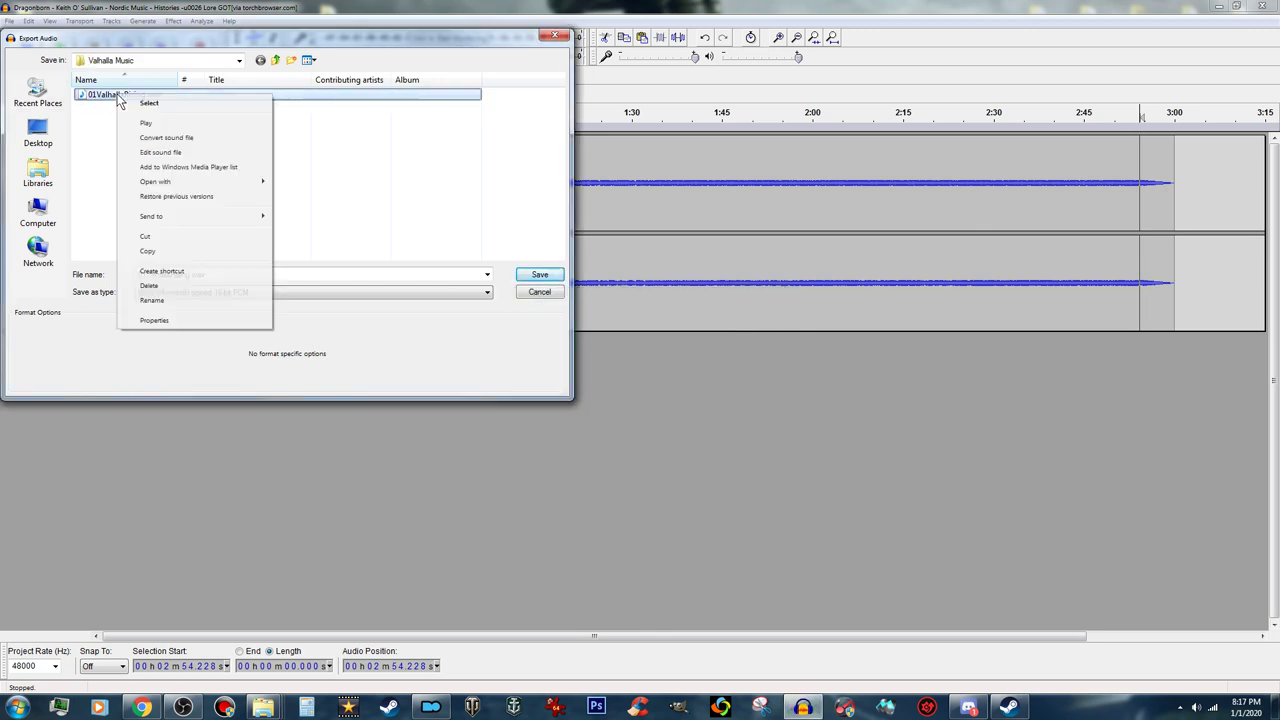
pyautogui.click(191, 286)
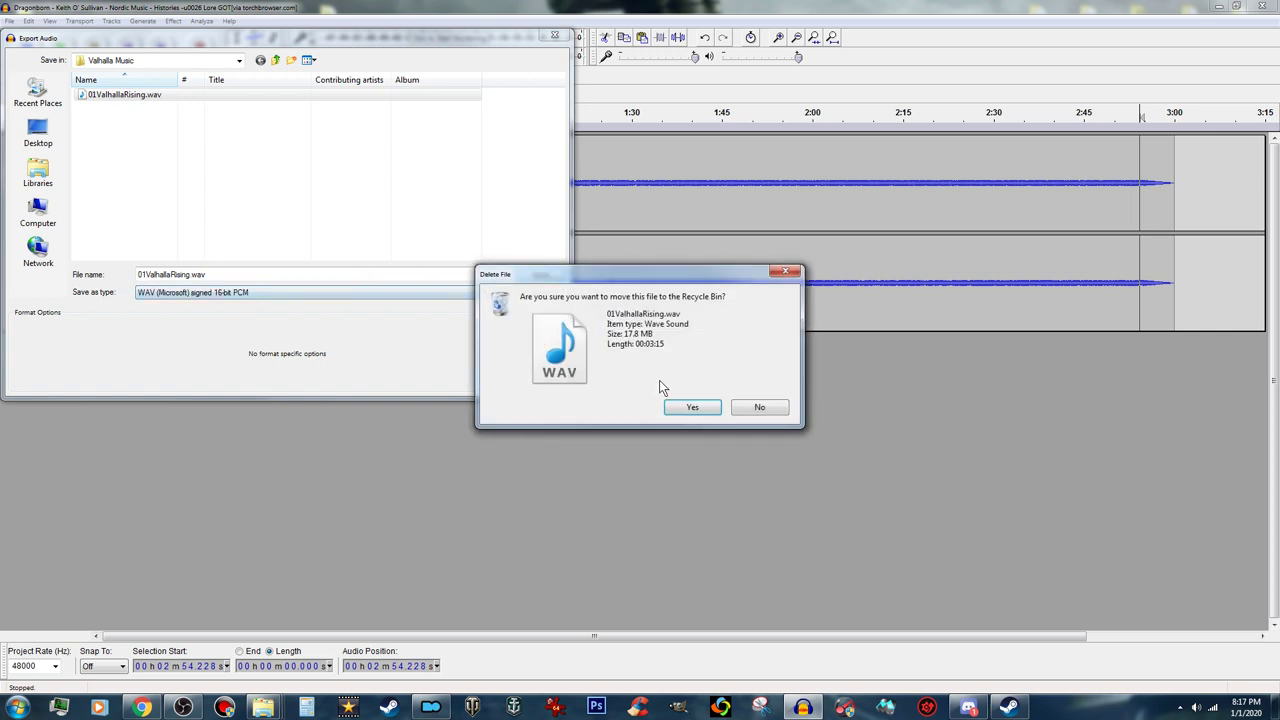
pyautogui.click(693, 407)
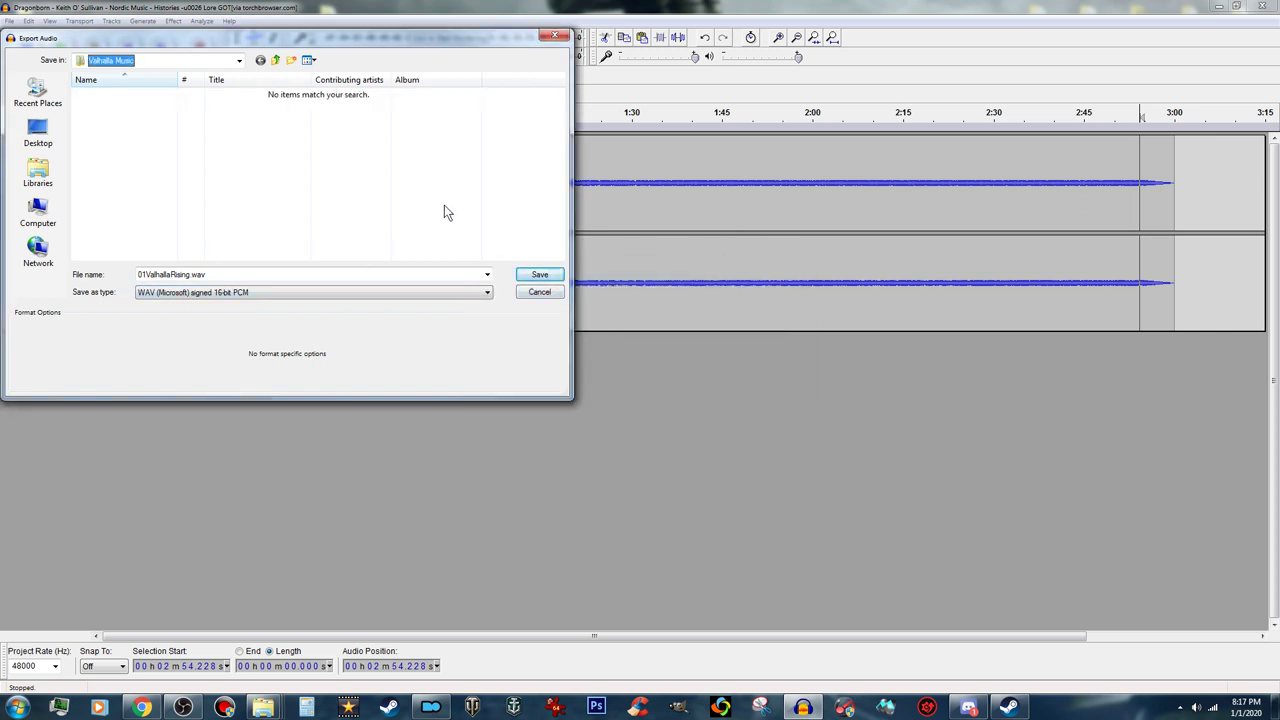
# Save the export as '01Dragonborn' 16-bit WAV, accepting the empty metadata tags
pyautogui.click(211, 274)
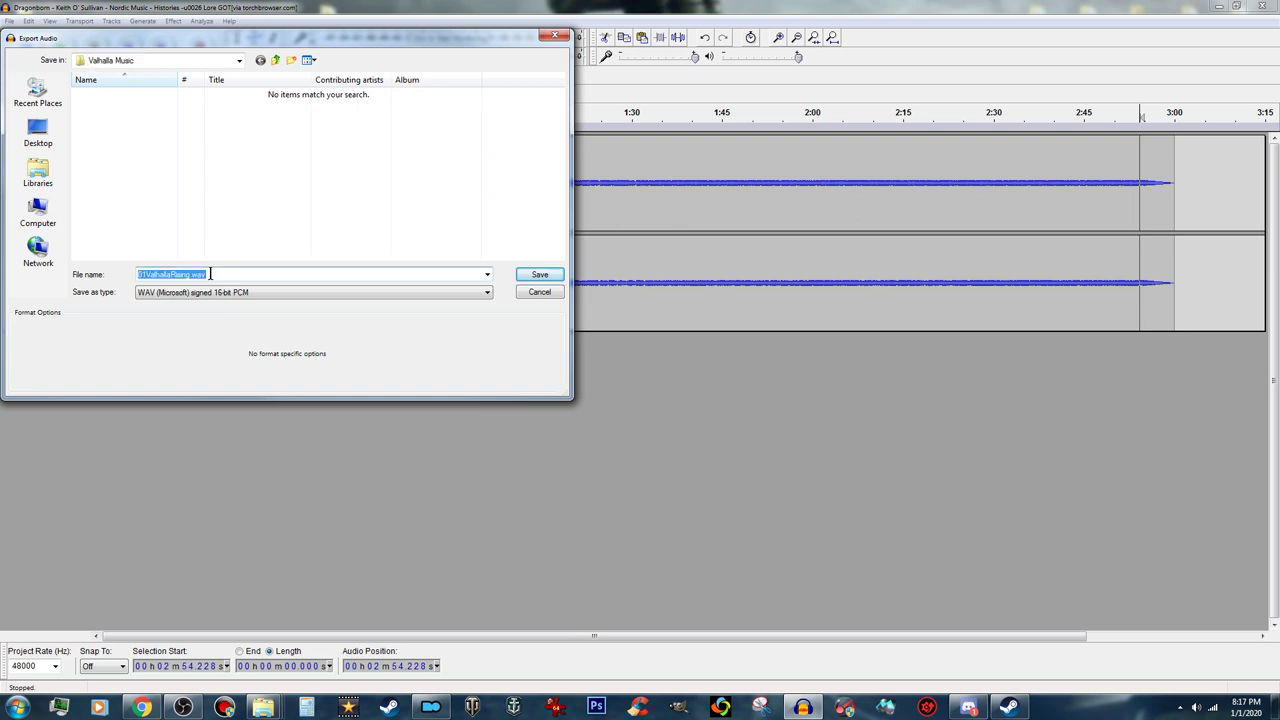
pyautogui.write('01Dragonborn')
pyautogui.click(540, 275)
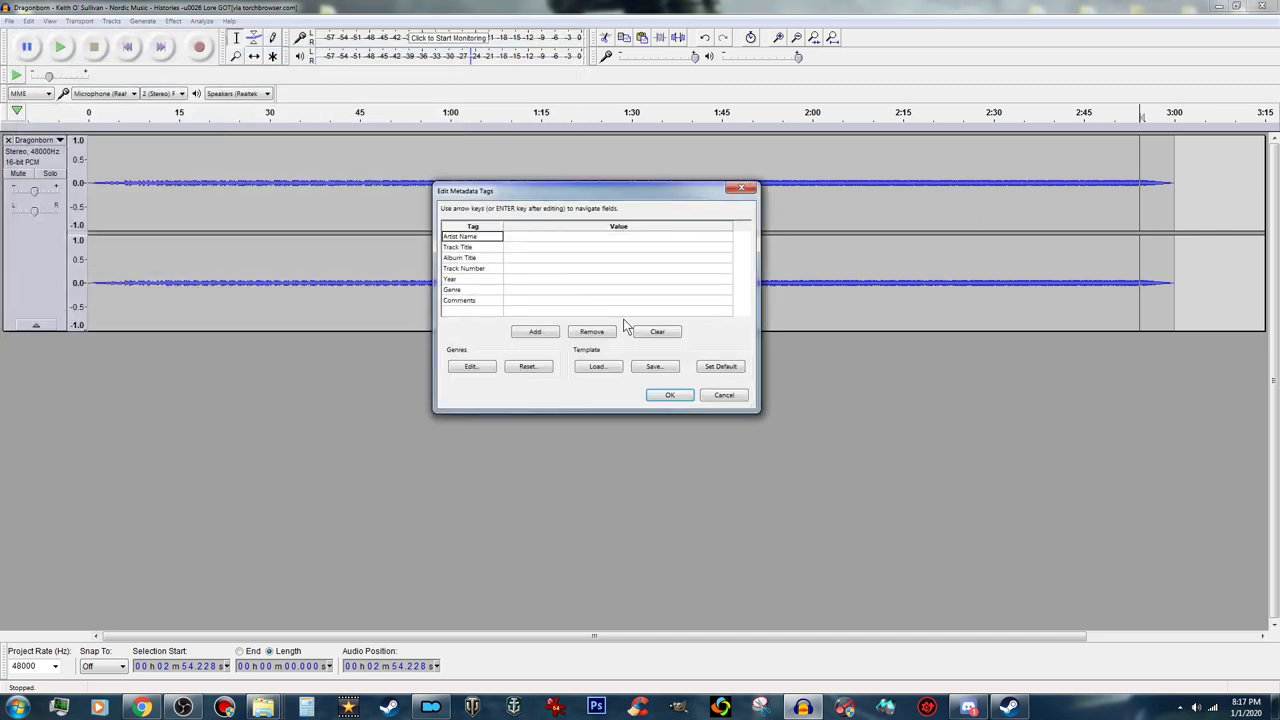
pyautogui.click(668, 396)
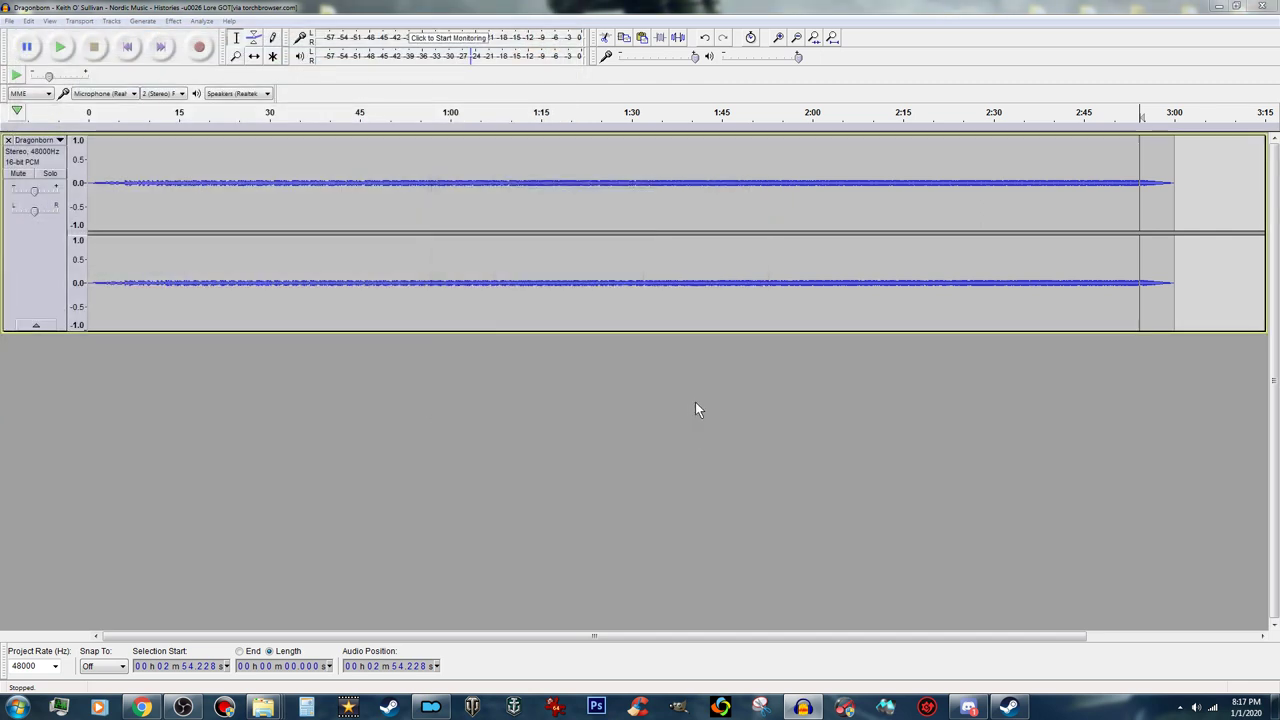